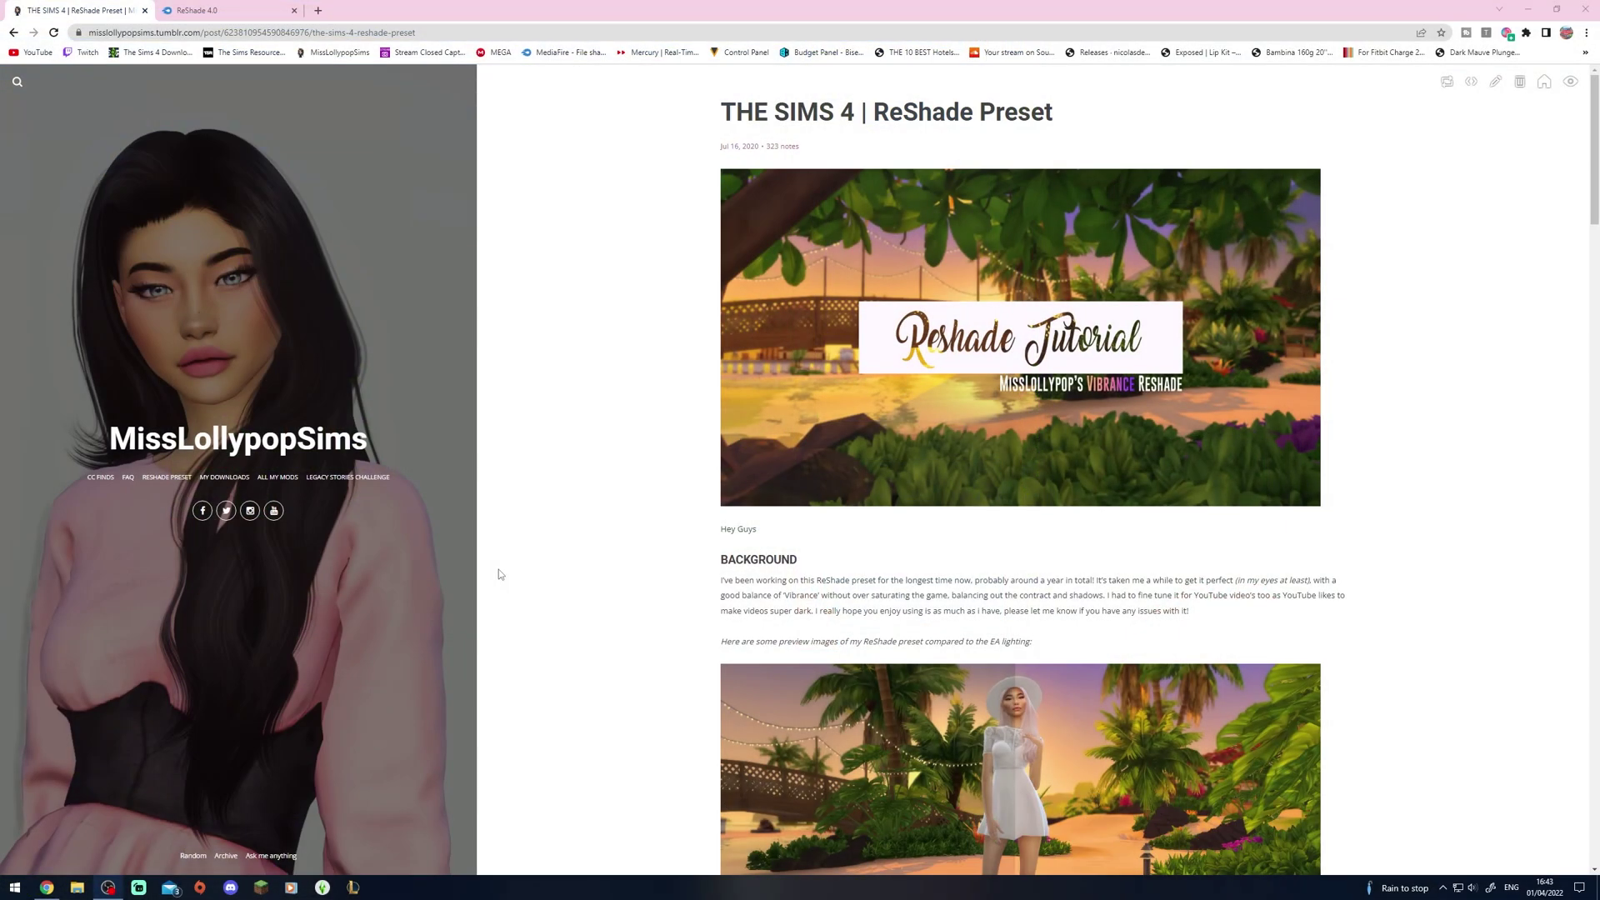
# Open the post's Reshade download link in a new tab and view it.
pyautogui.moveTo(735, 110); pyautogui.dragTo(1018, 105)
pyautogui.click(1020, 110)
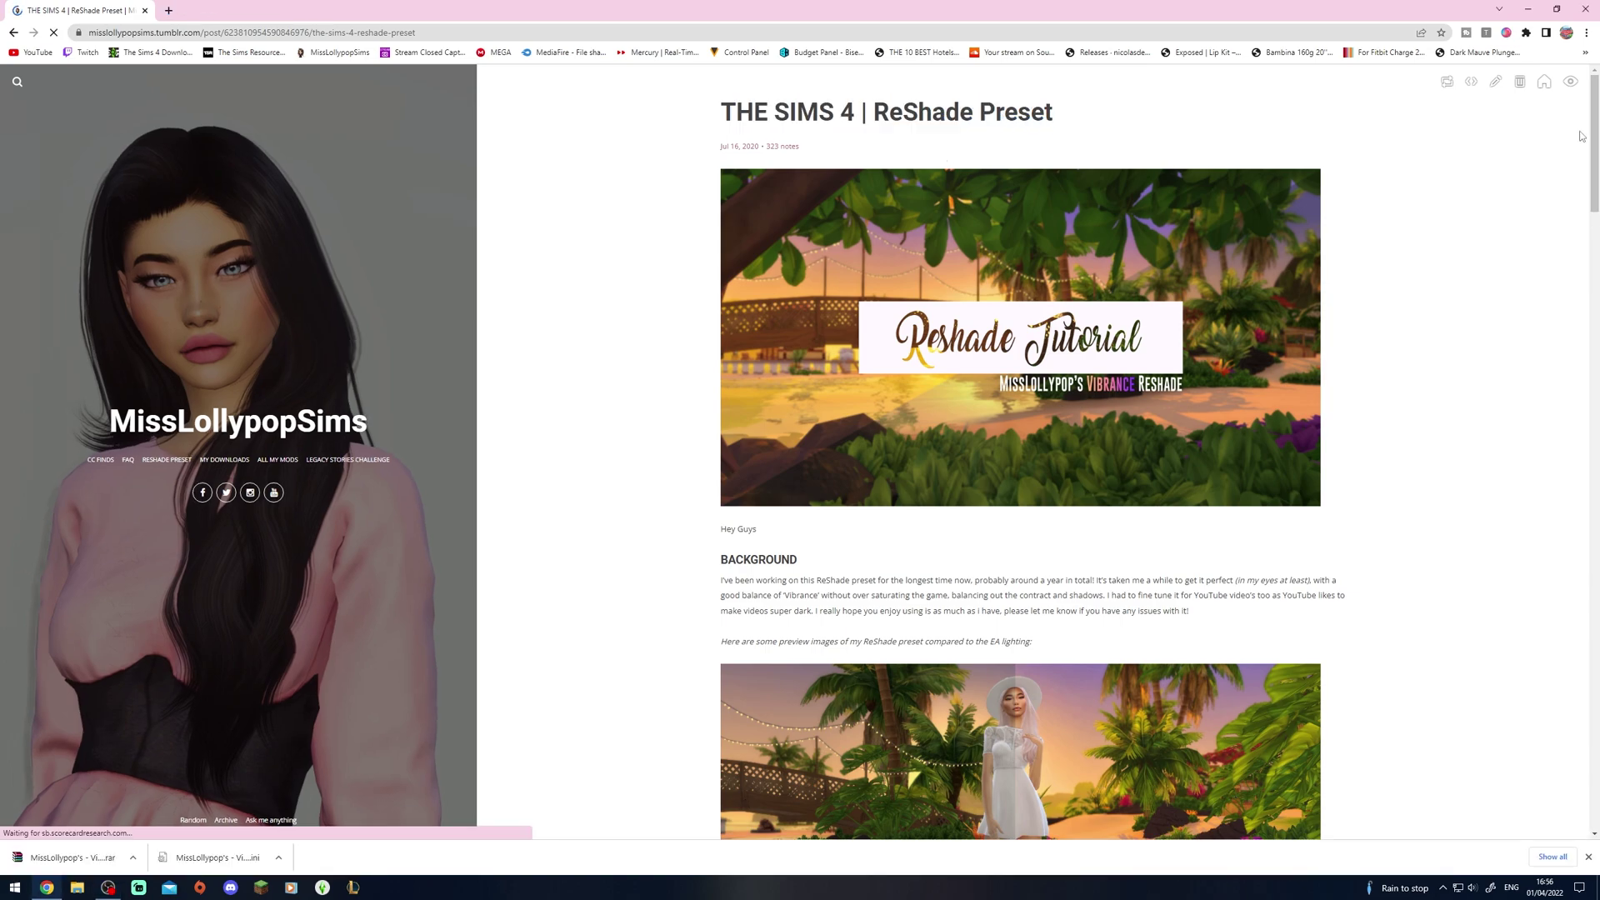
pyautogui.scroll(-10, 1289, 387)
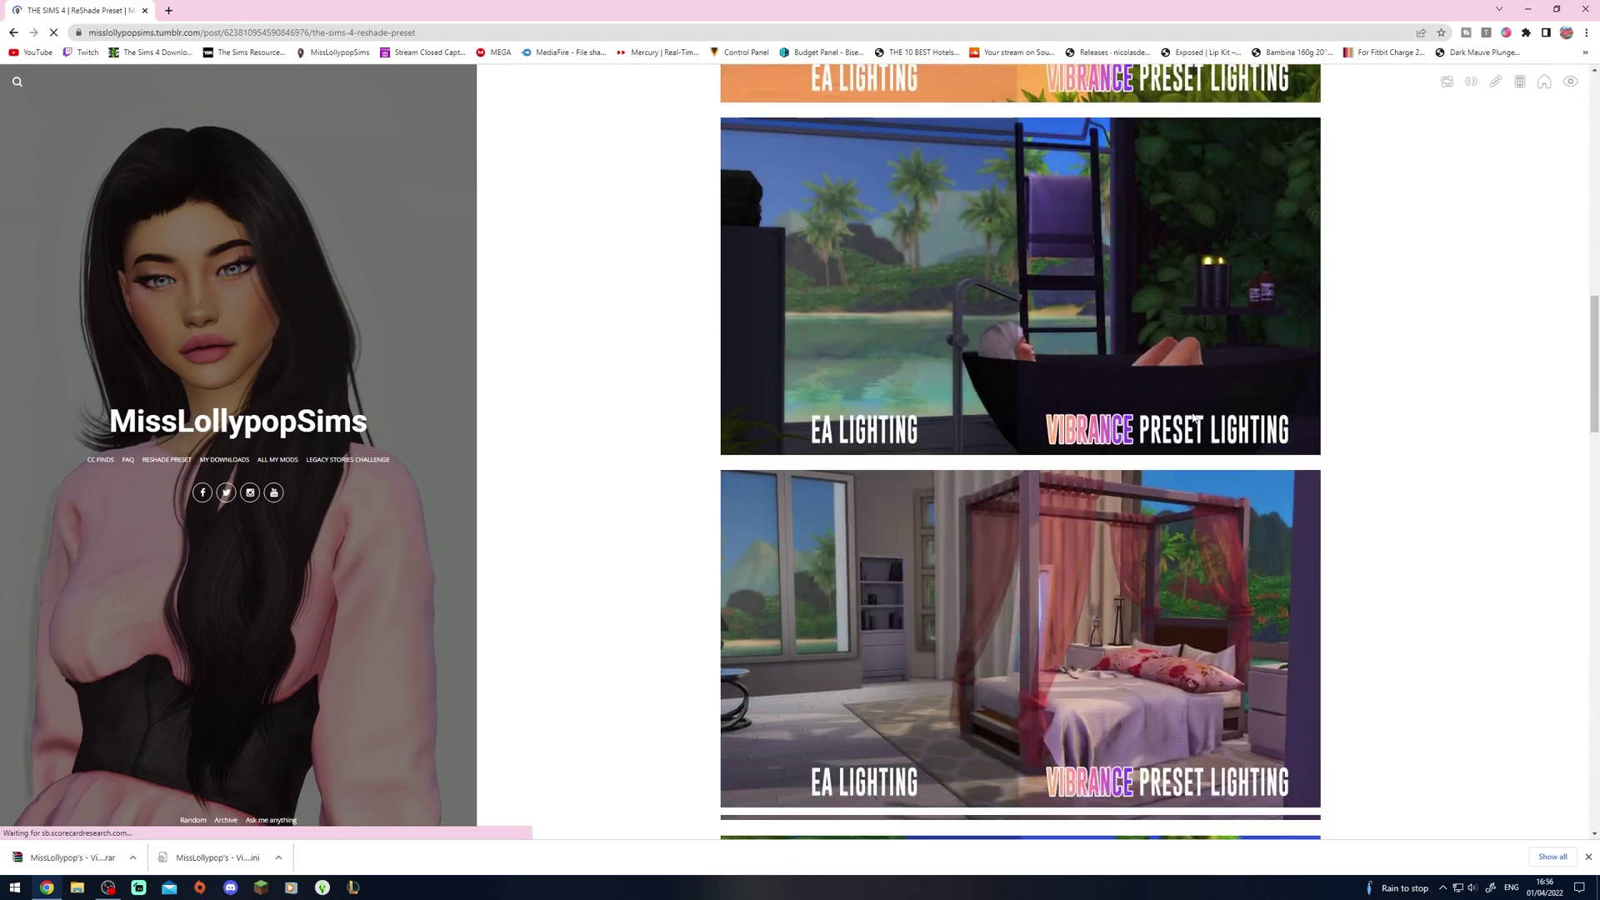
pyautogui.scroll(-15, 1194, 417)
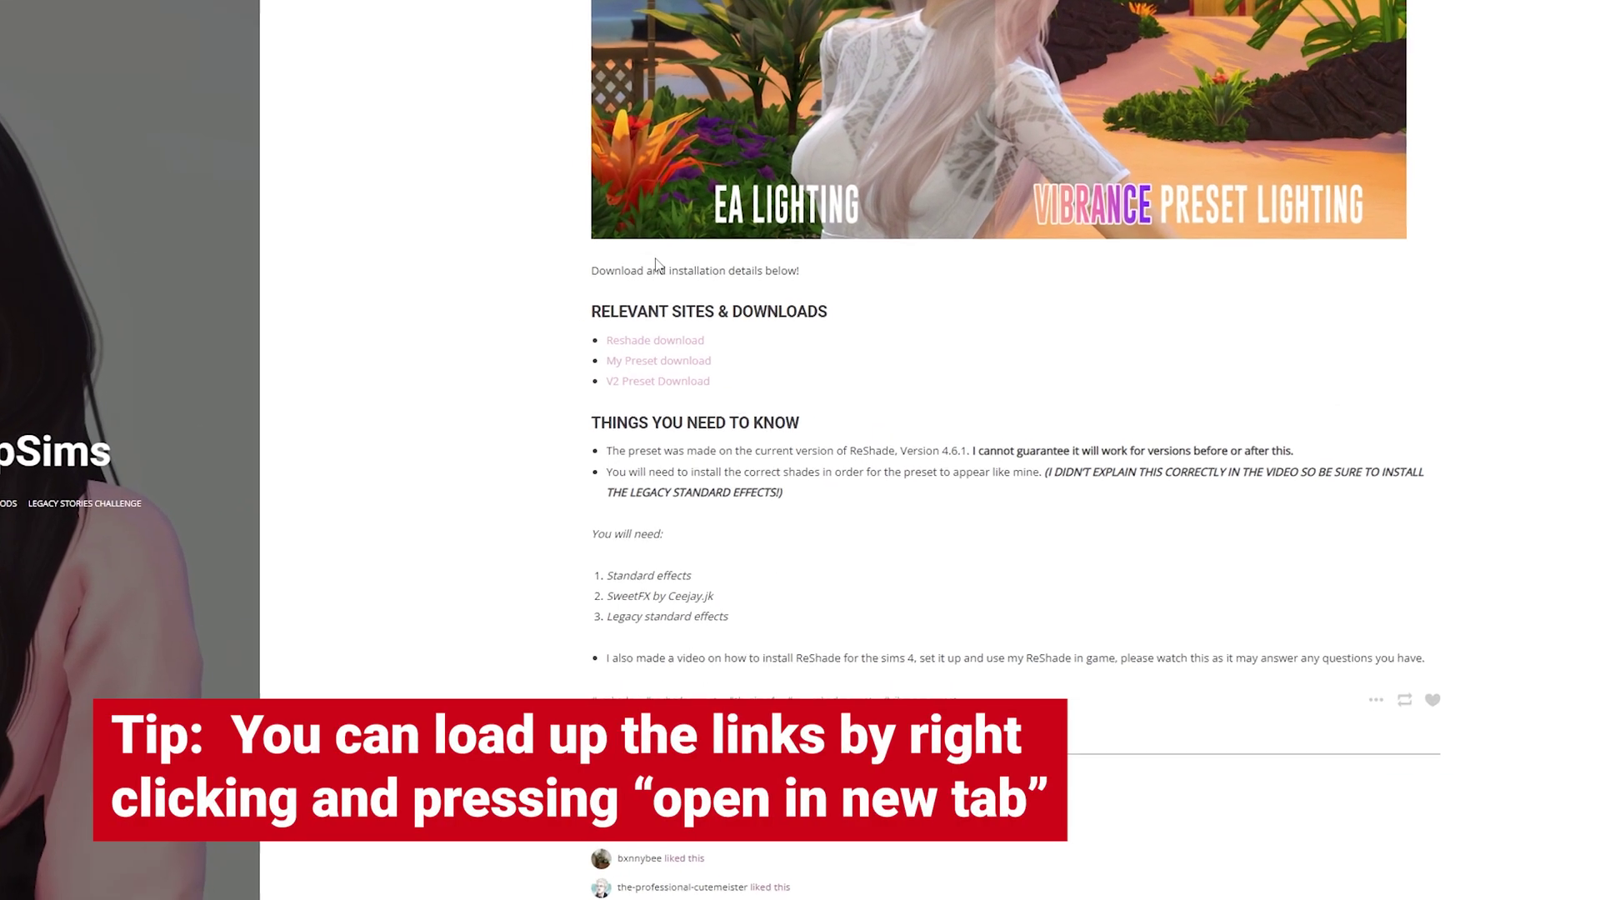
pyautogui.rightClick(479, 343)
pyautogui.click(600, 373)
pyautogui.click(211, 10)
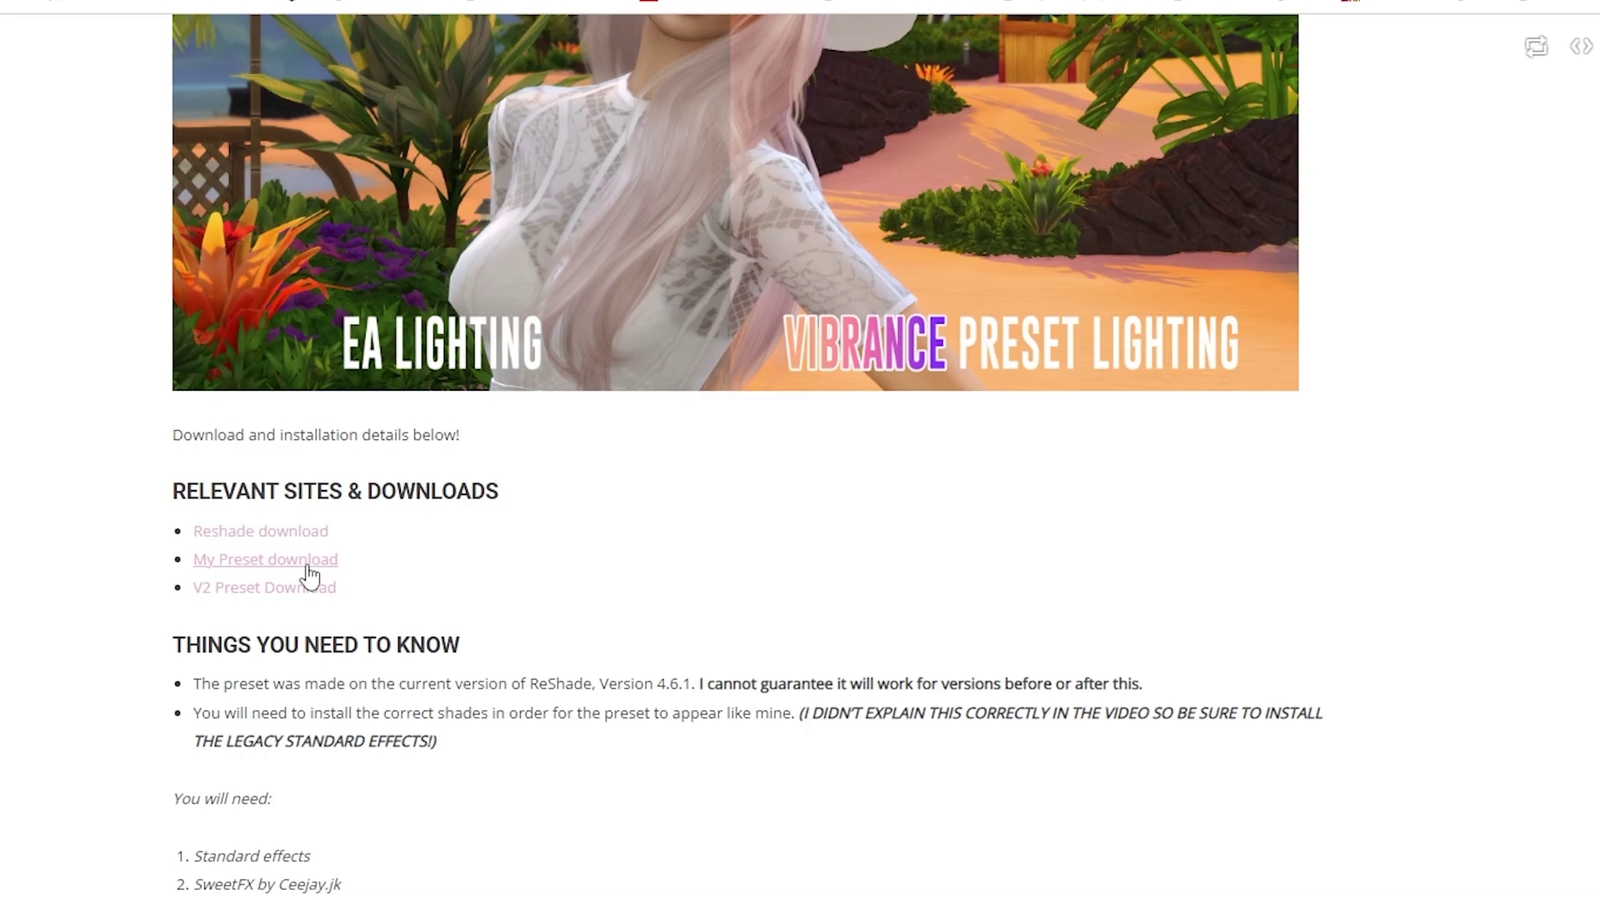
# Open the My Preset download link in a new tab.
pyautogui.scroll(3, 350, 584)
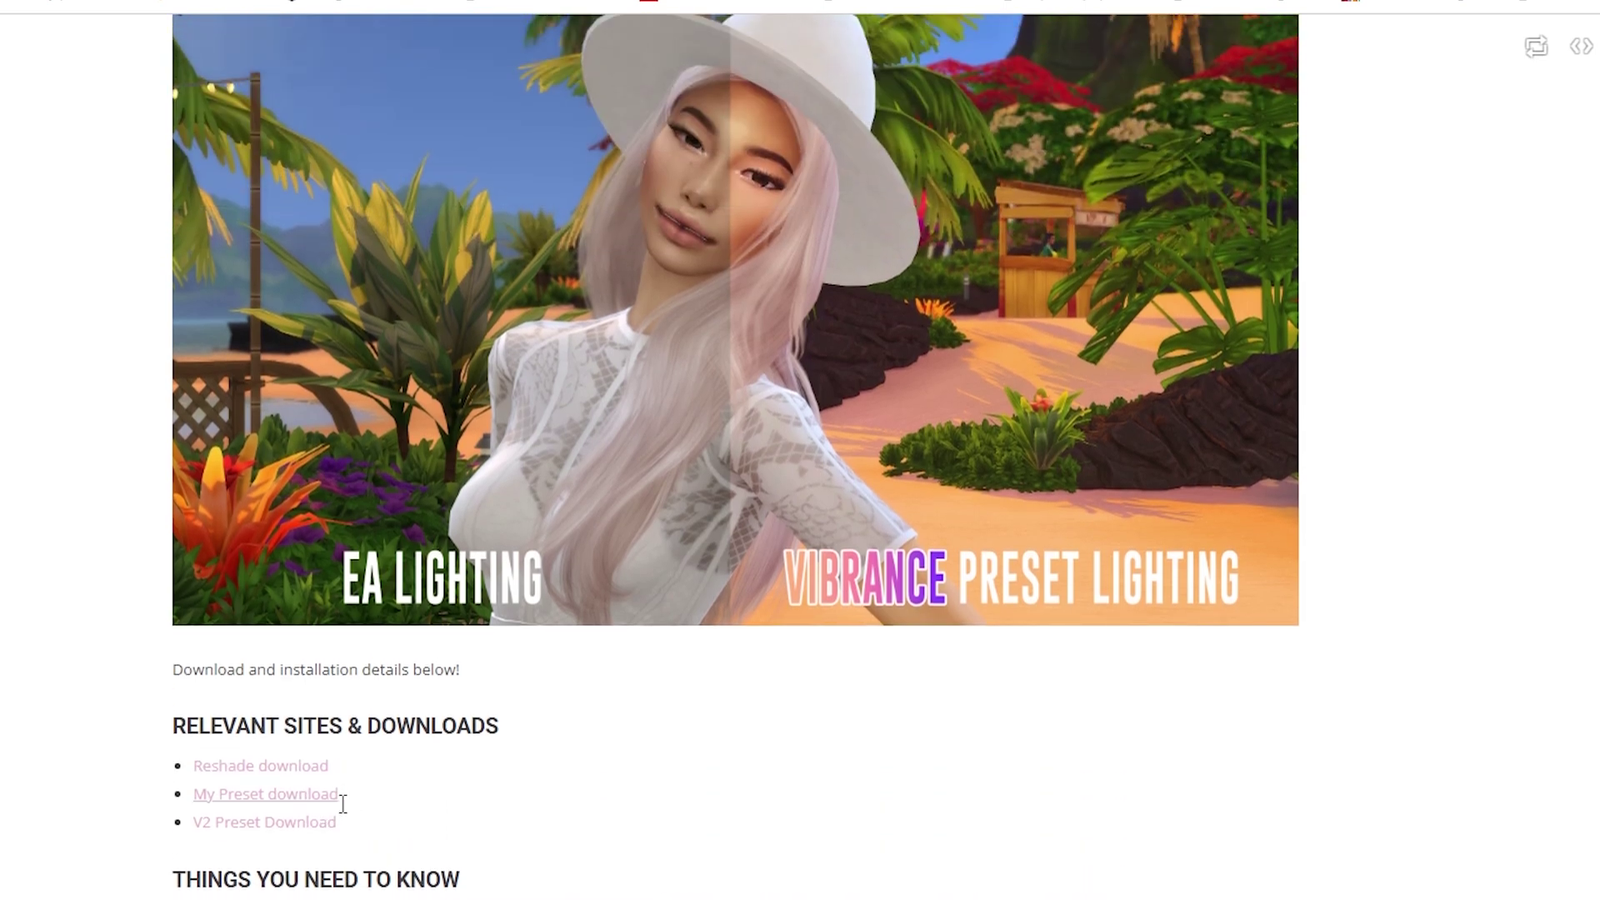
pyautogui.scroll(4, 343, 803)
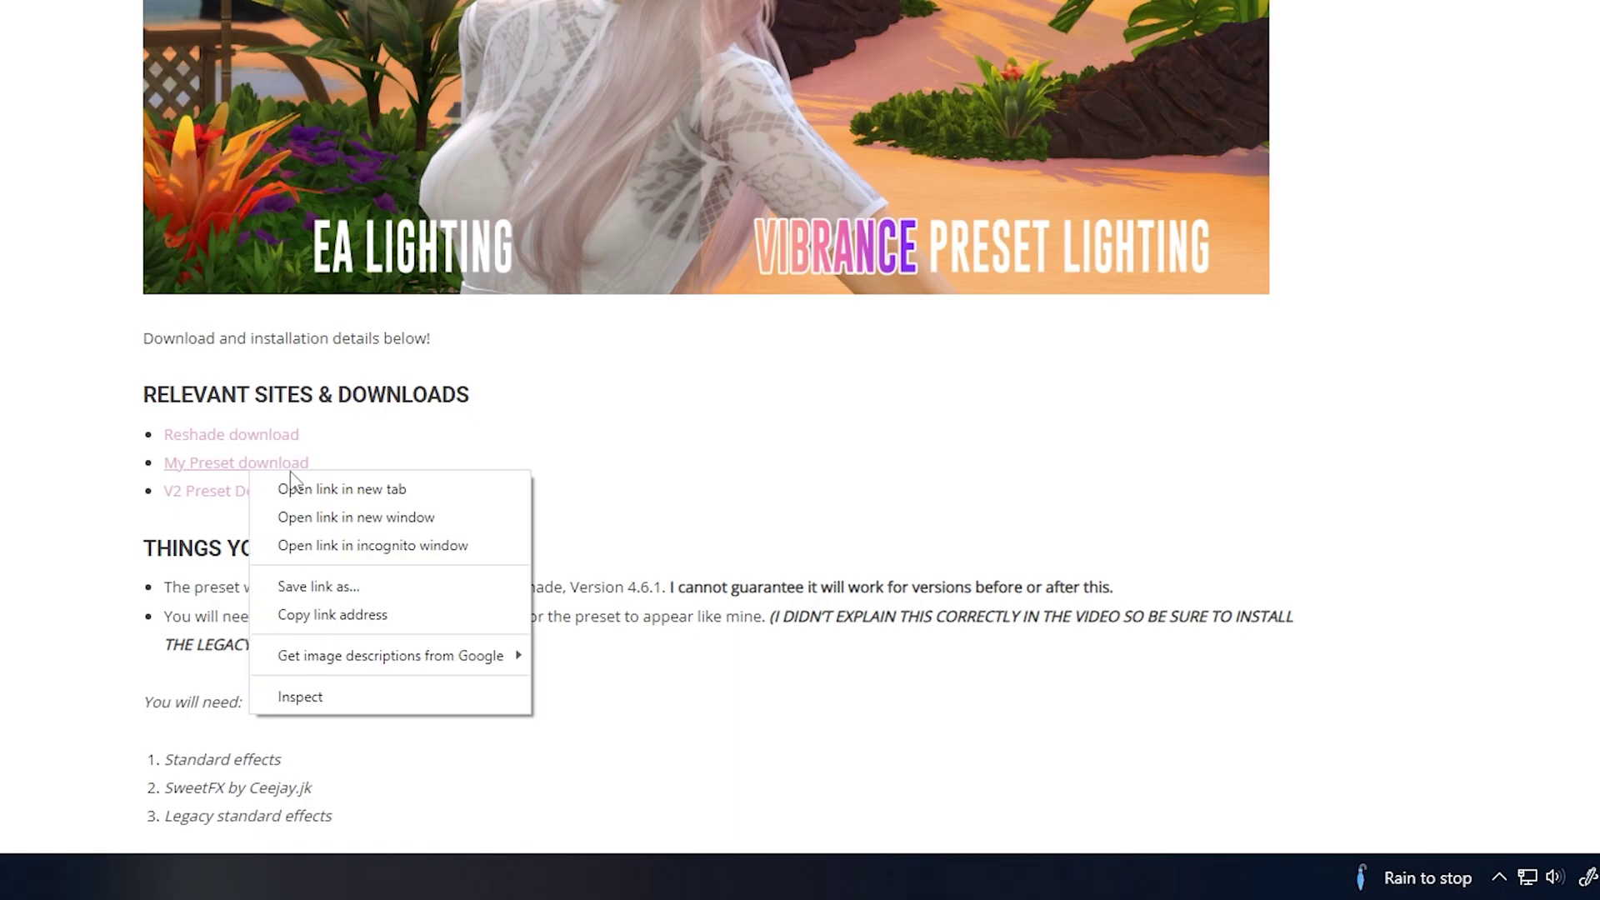
pyautogui.click(267, 487)
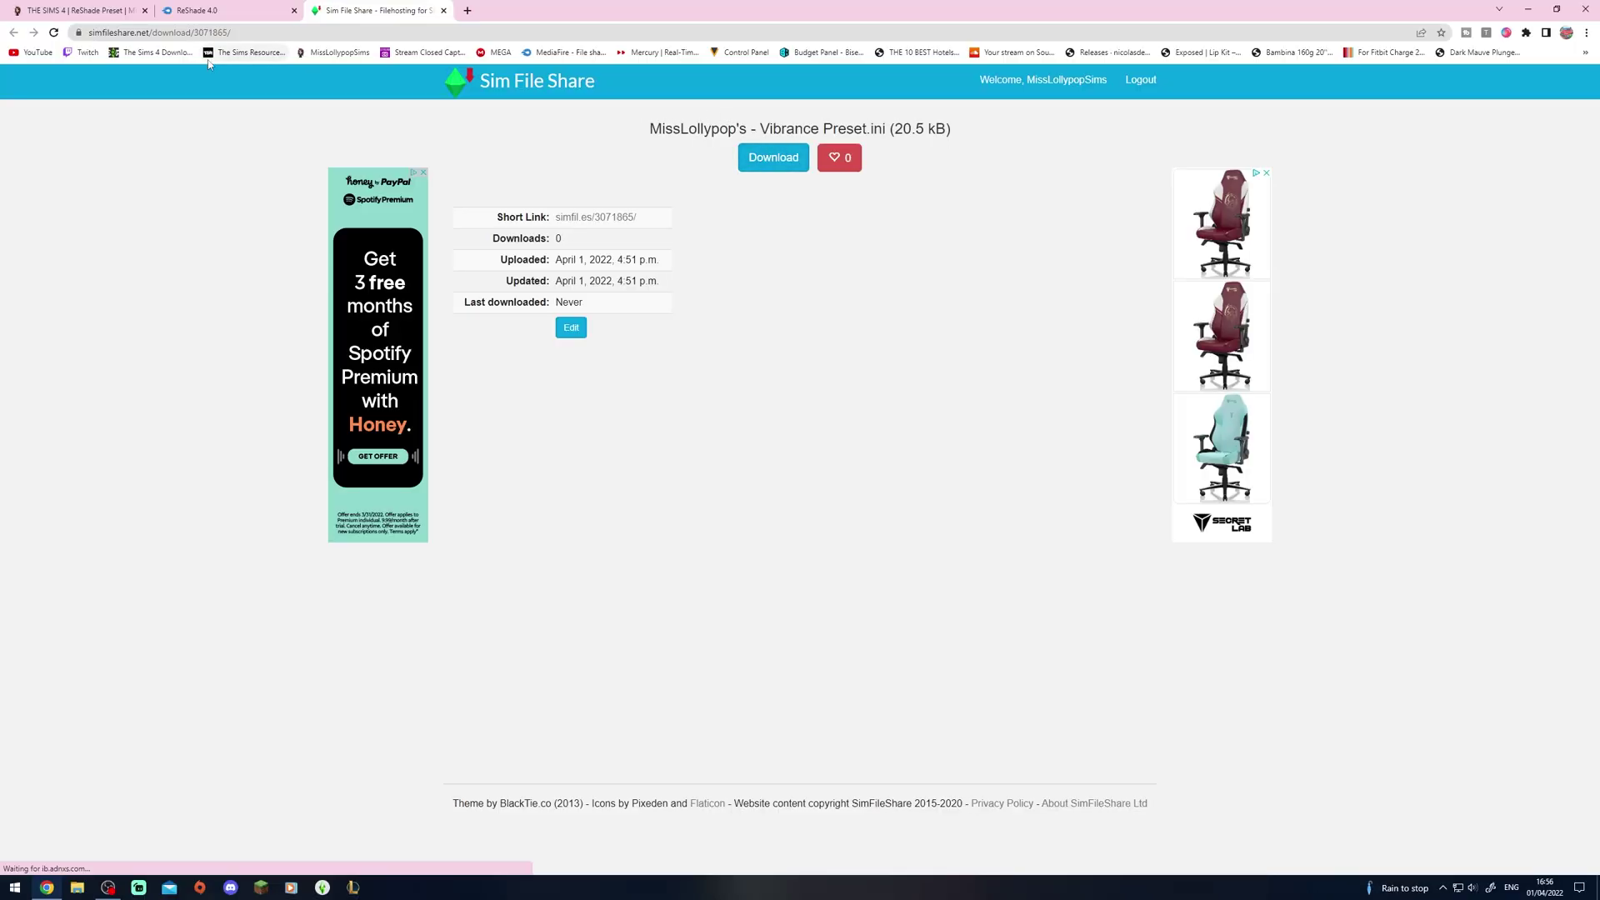
pyautogui.click(52, 9)
pyautogui.scroll(7, 947, 403)
pyautogui.scroll(-10, 1043, 375)
pyautogui.scroll(-3, 976, 424)
pyautogui.scroll(2, 867, 323)
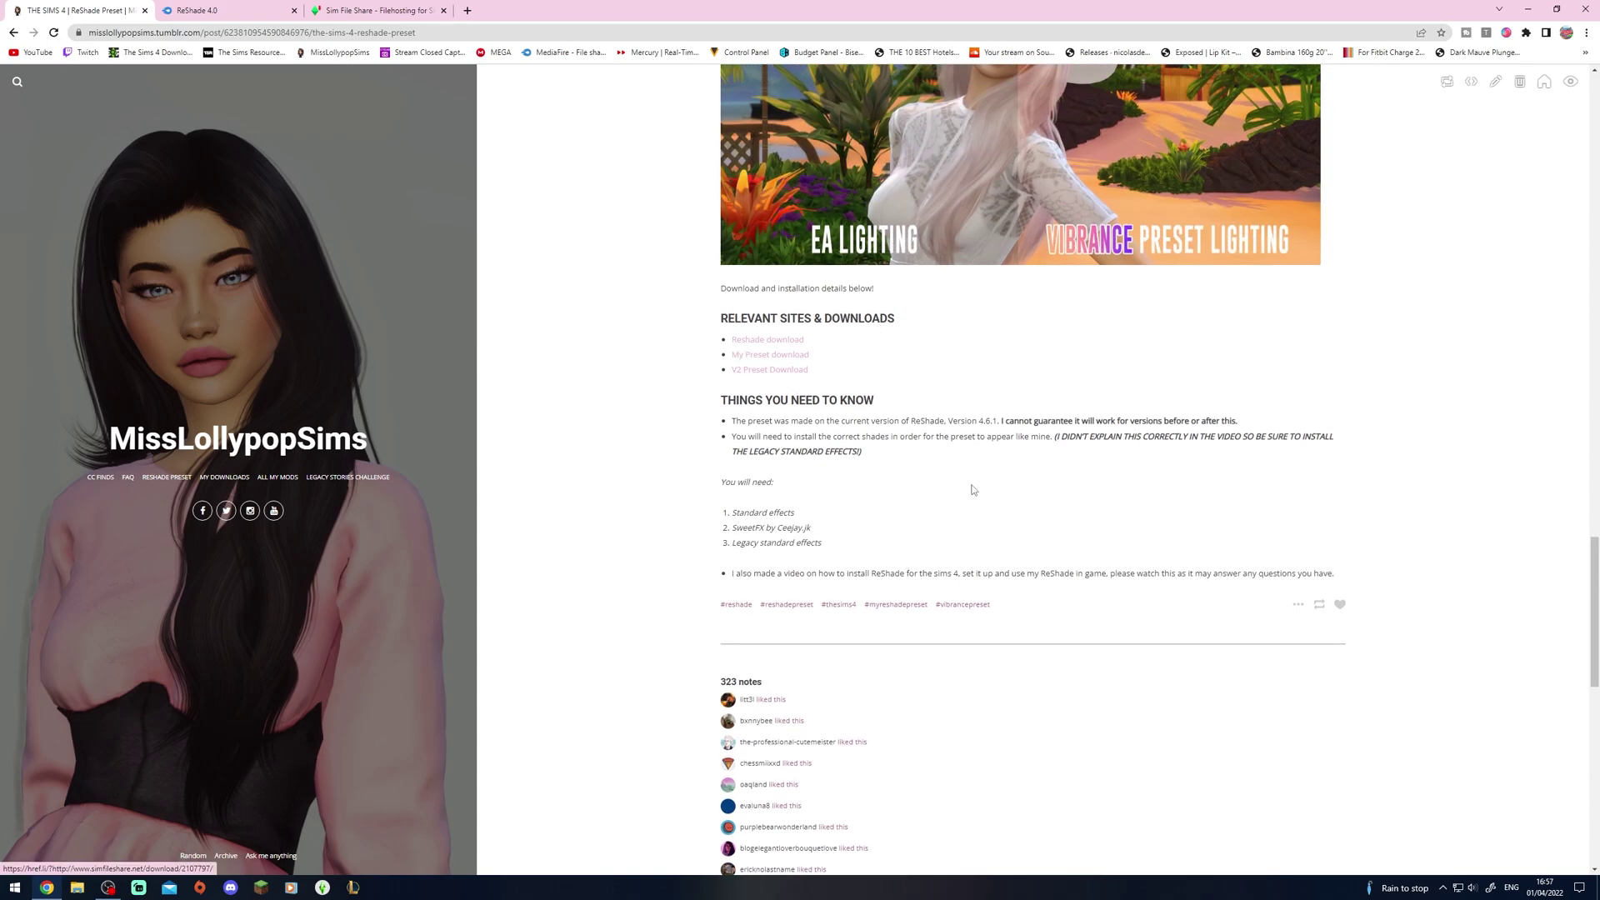
pyautogui.scroll(2, 1111, 305)
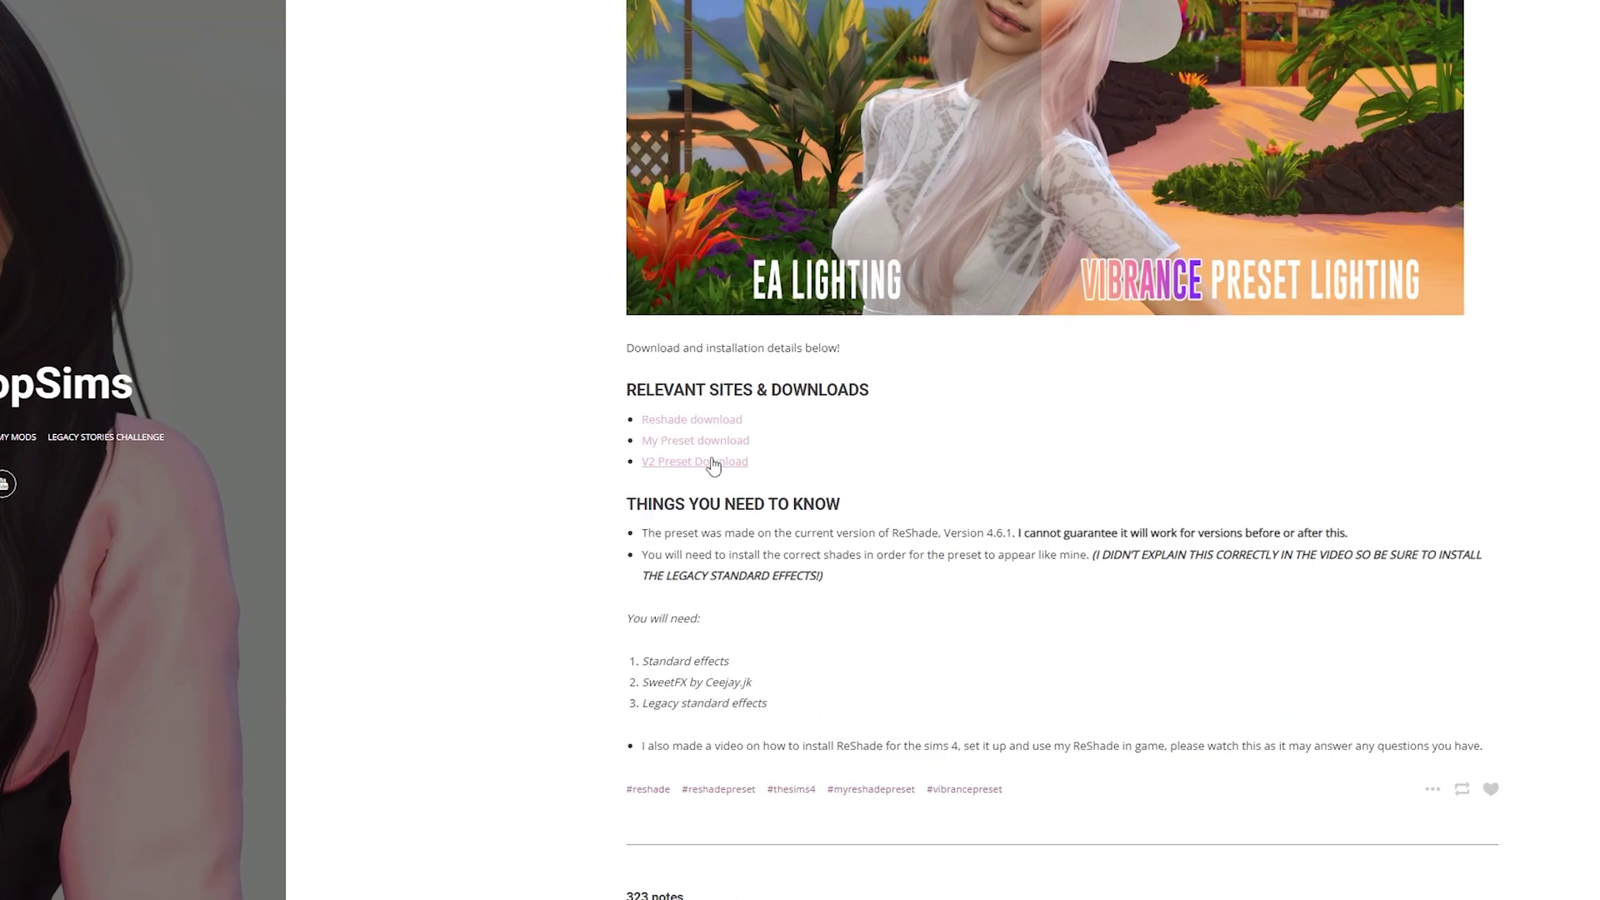
# Open the V2 Preset Download link in a new tab, then view the ReShade 4.0 files.
pyautogui.rightClick(783, 499)
pyautogui.click(800, 508)
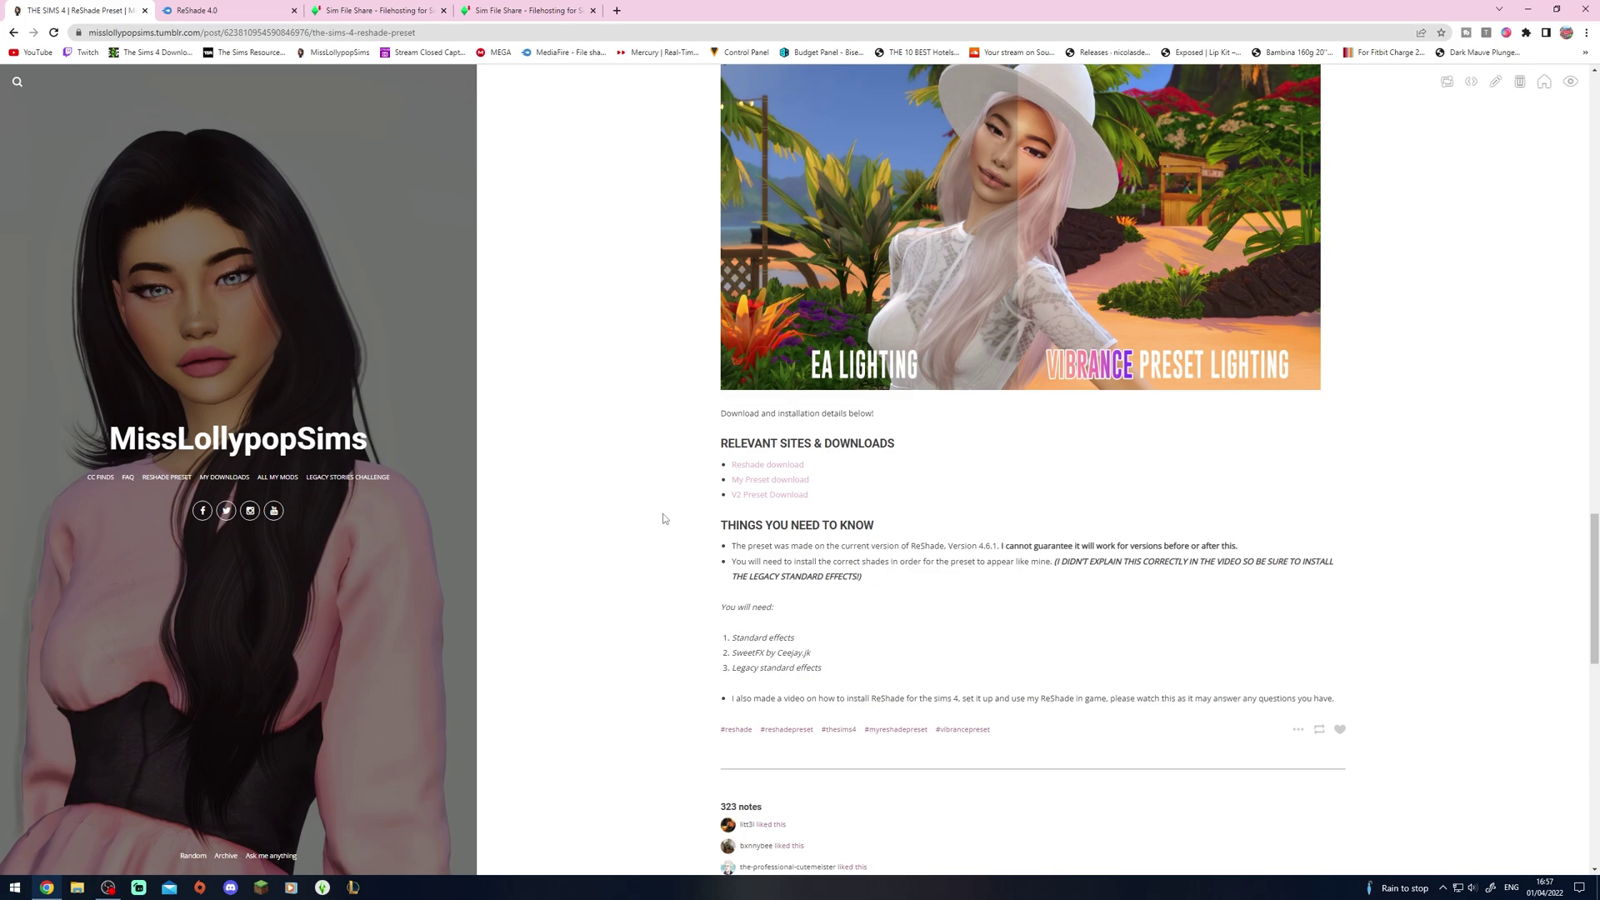
pyautogui.click(225, 11)
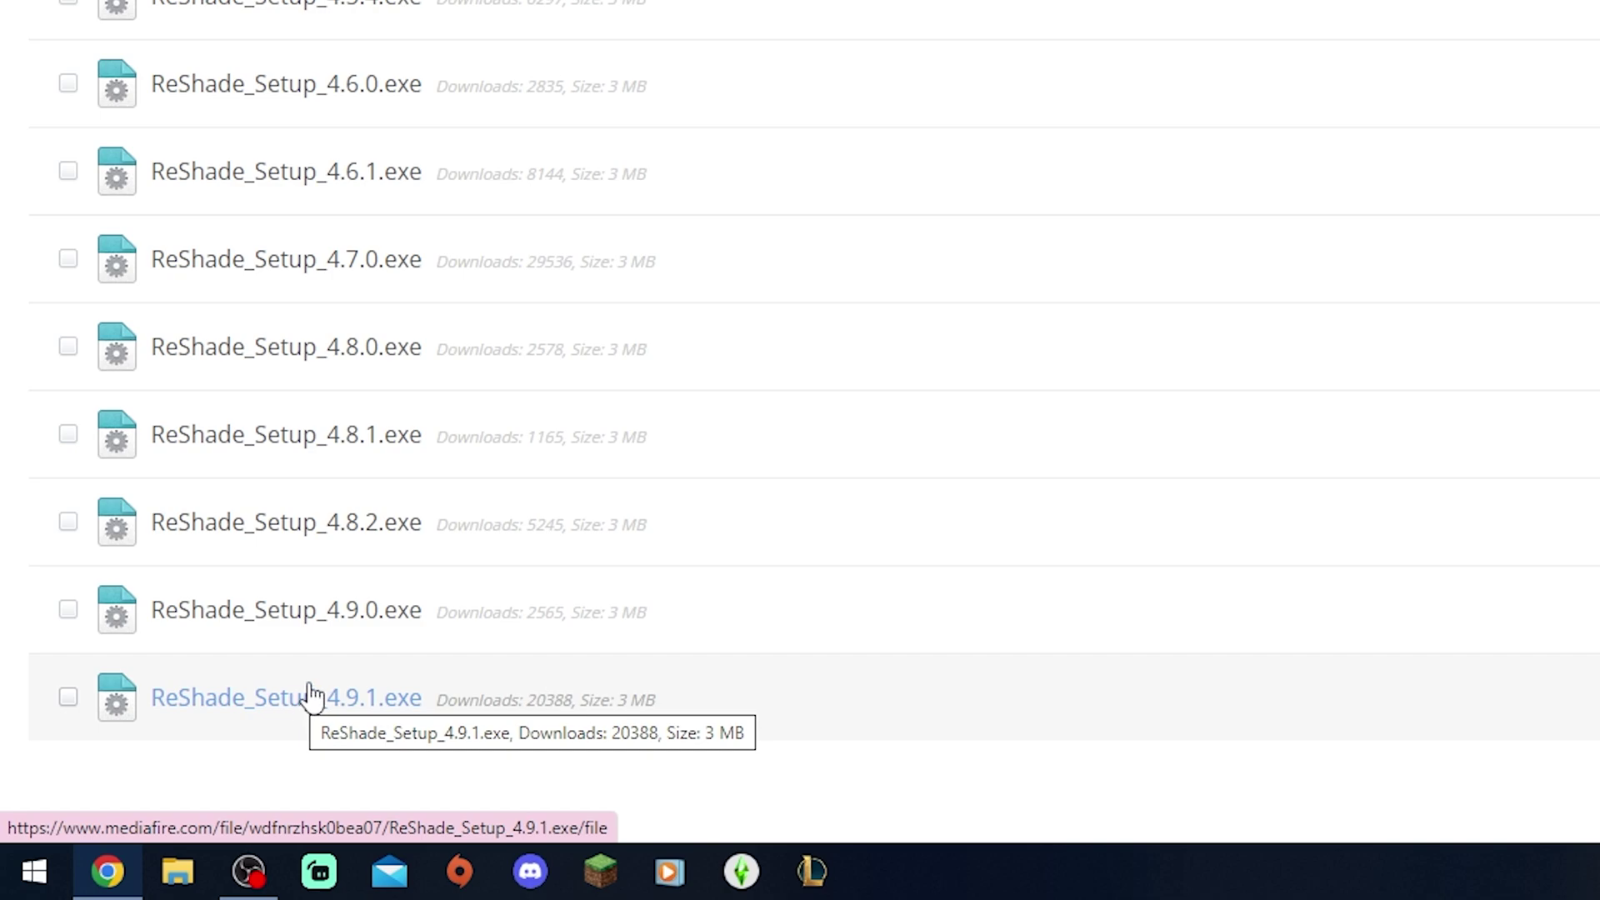
# Download ReShade_Setup_4.9.1.exe from MediaFire, close the ad popup, and keep the file.
pyautogui.rightClick(325, 707)
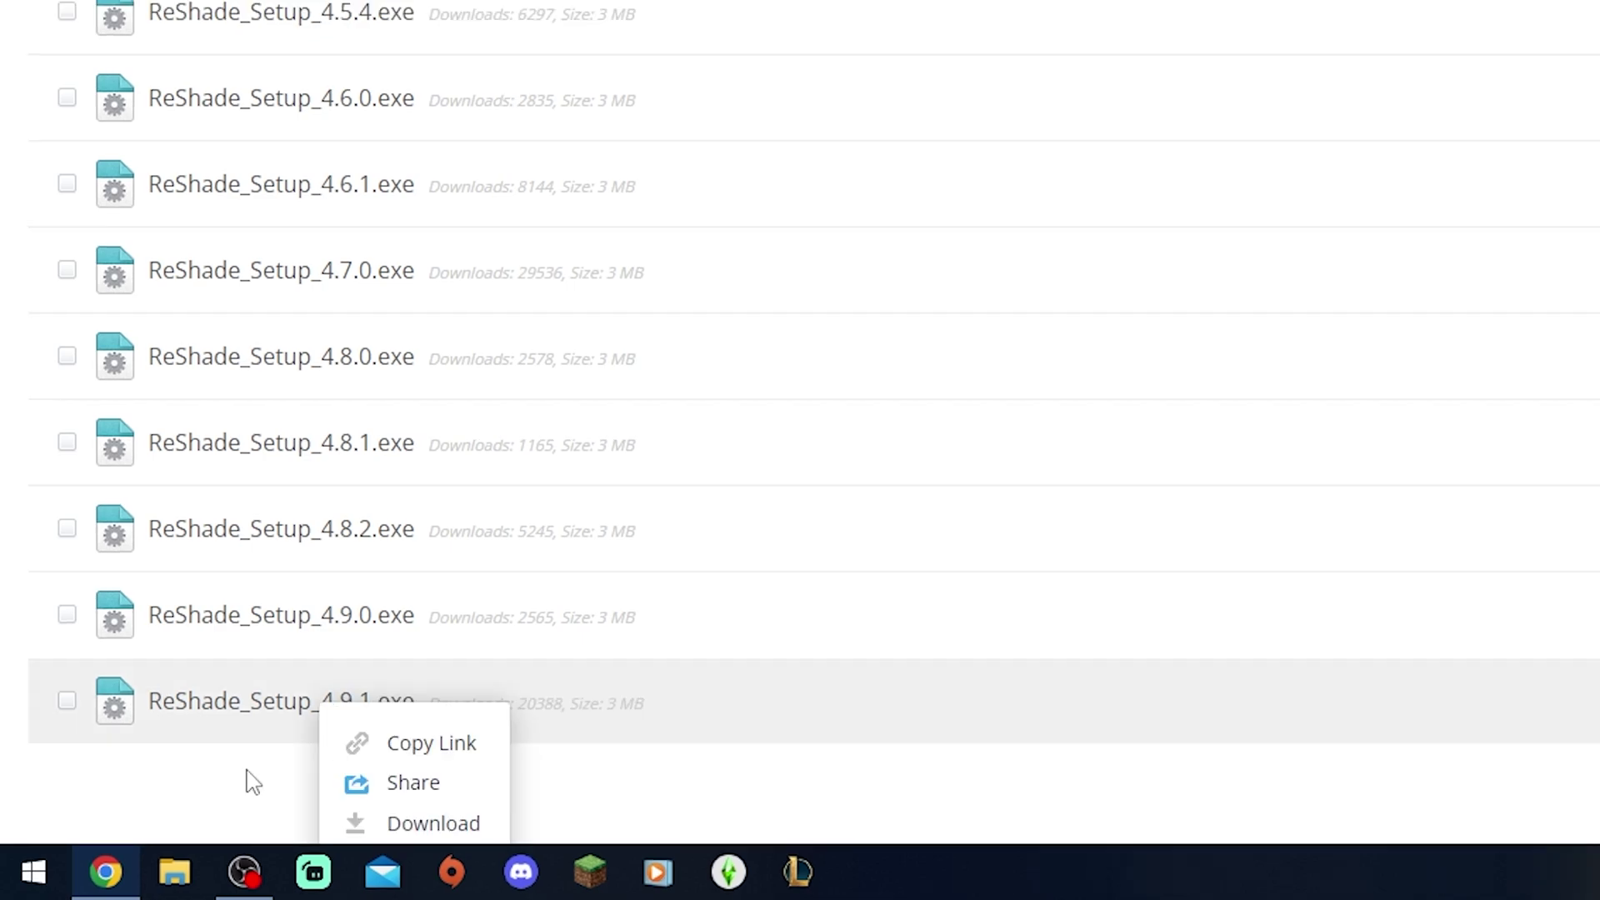
pyautogui.click(253, 781)
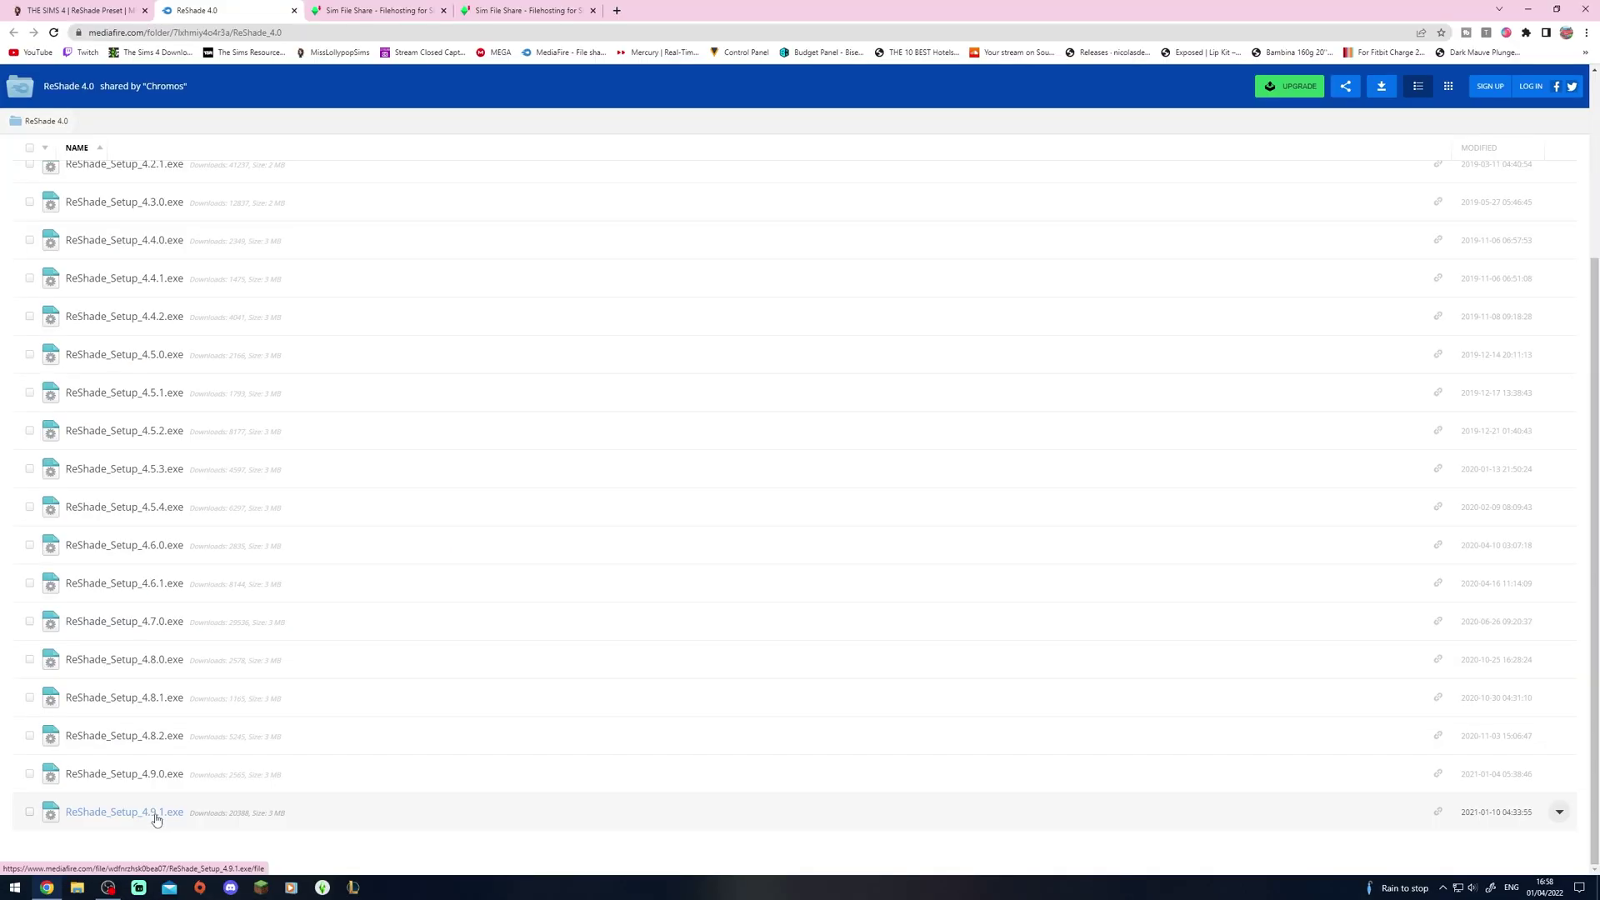
pyautogui.click(158, 820)
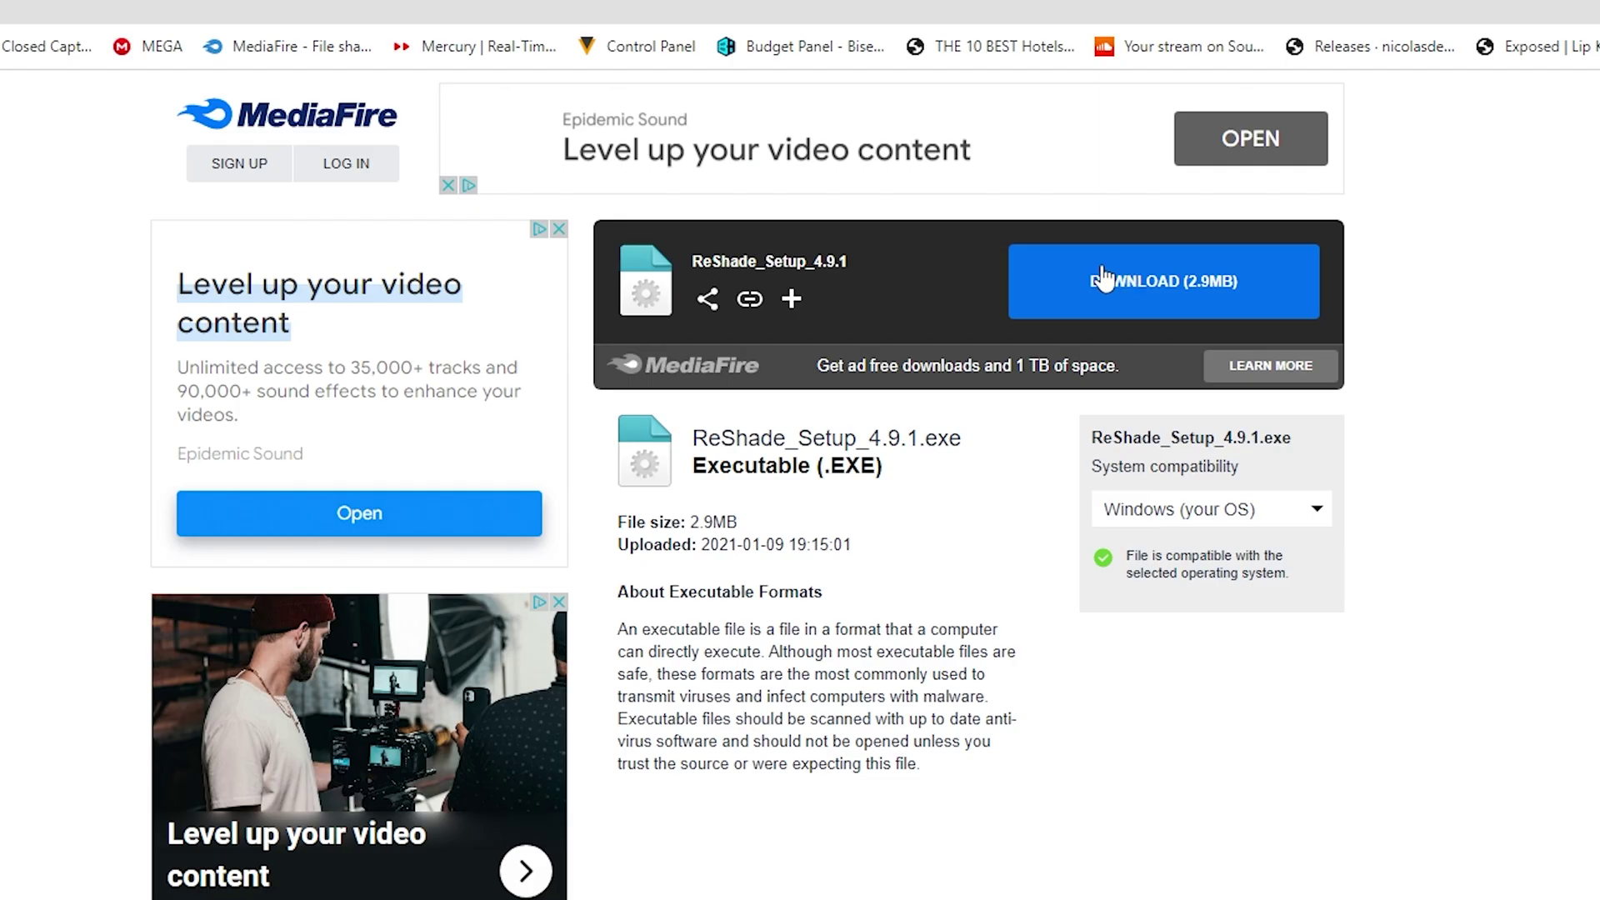
pyautogui.click(1166, 266)
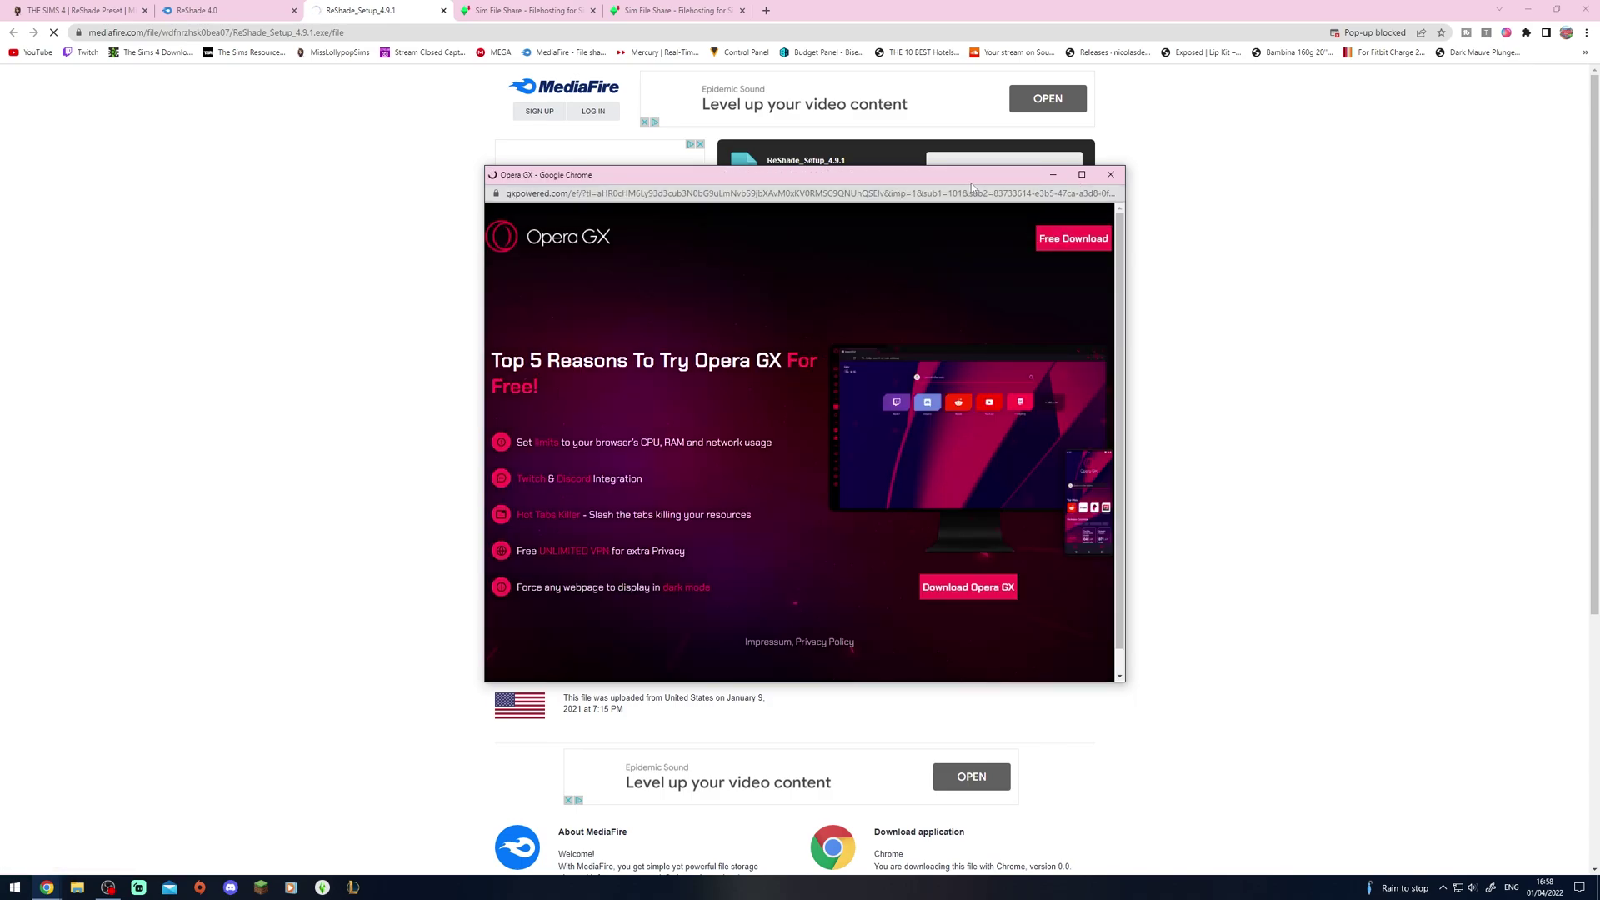
pyautogui.click(1022, 182)
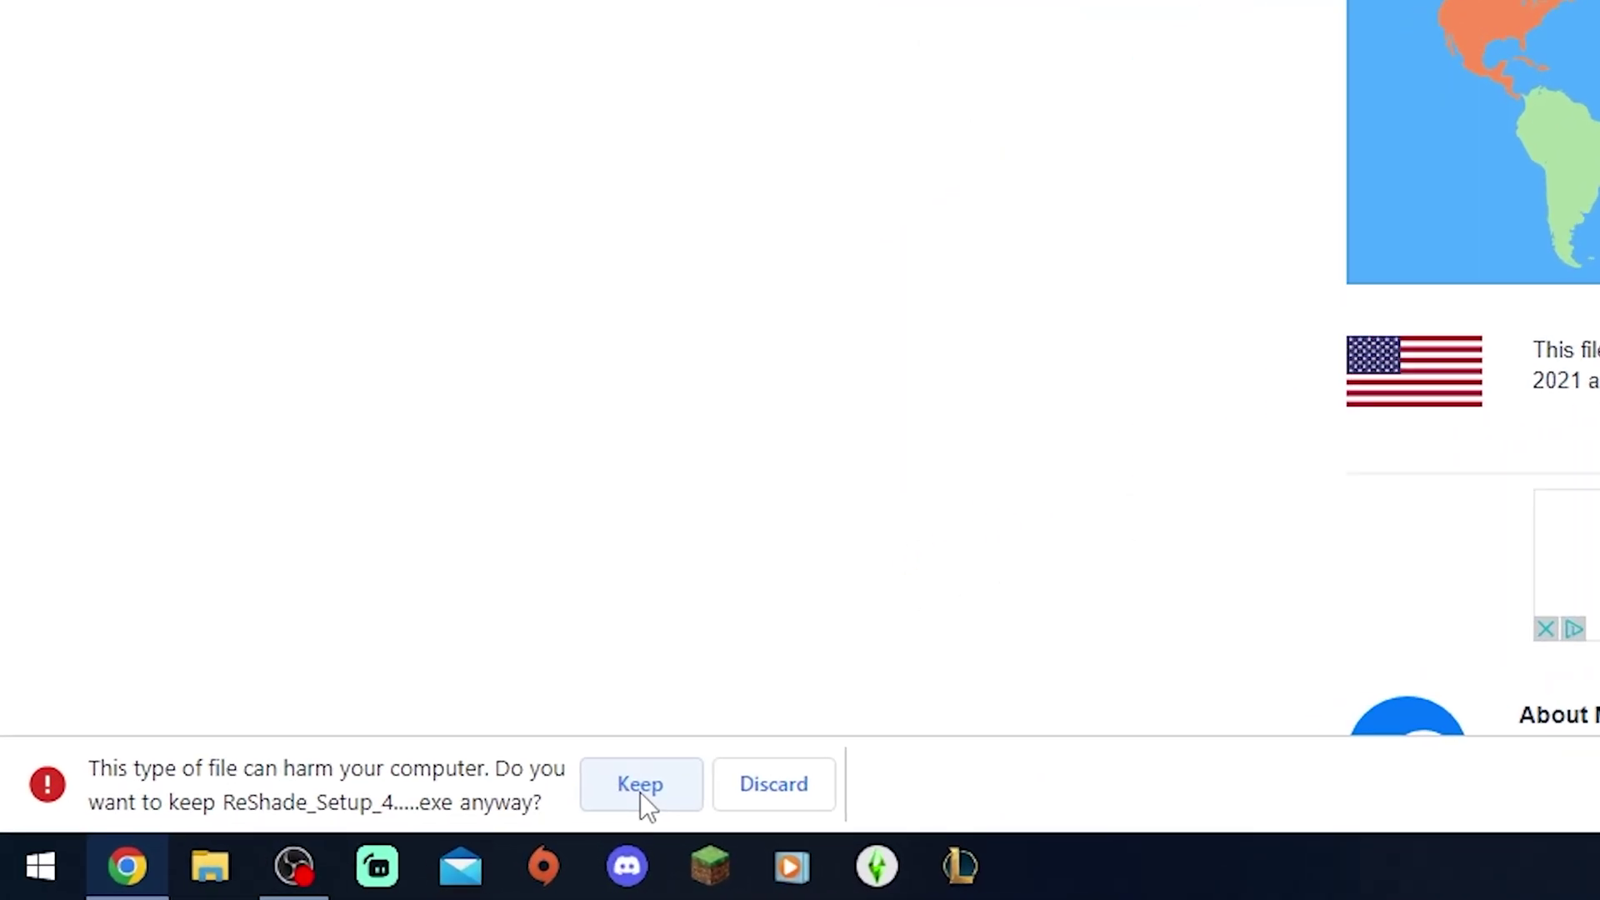
pyautogui.click(640, 787)
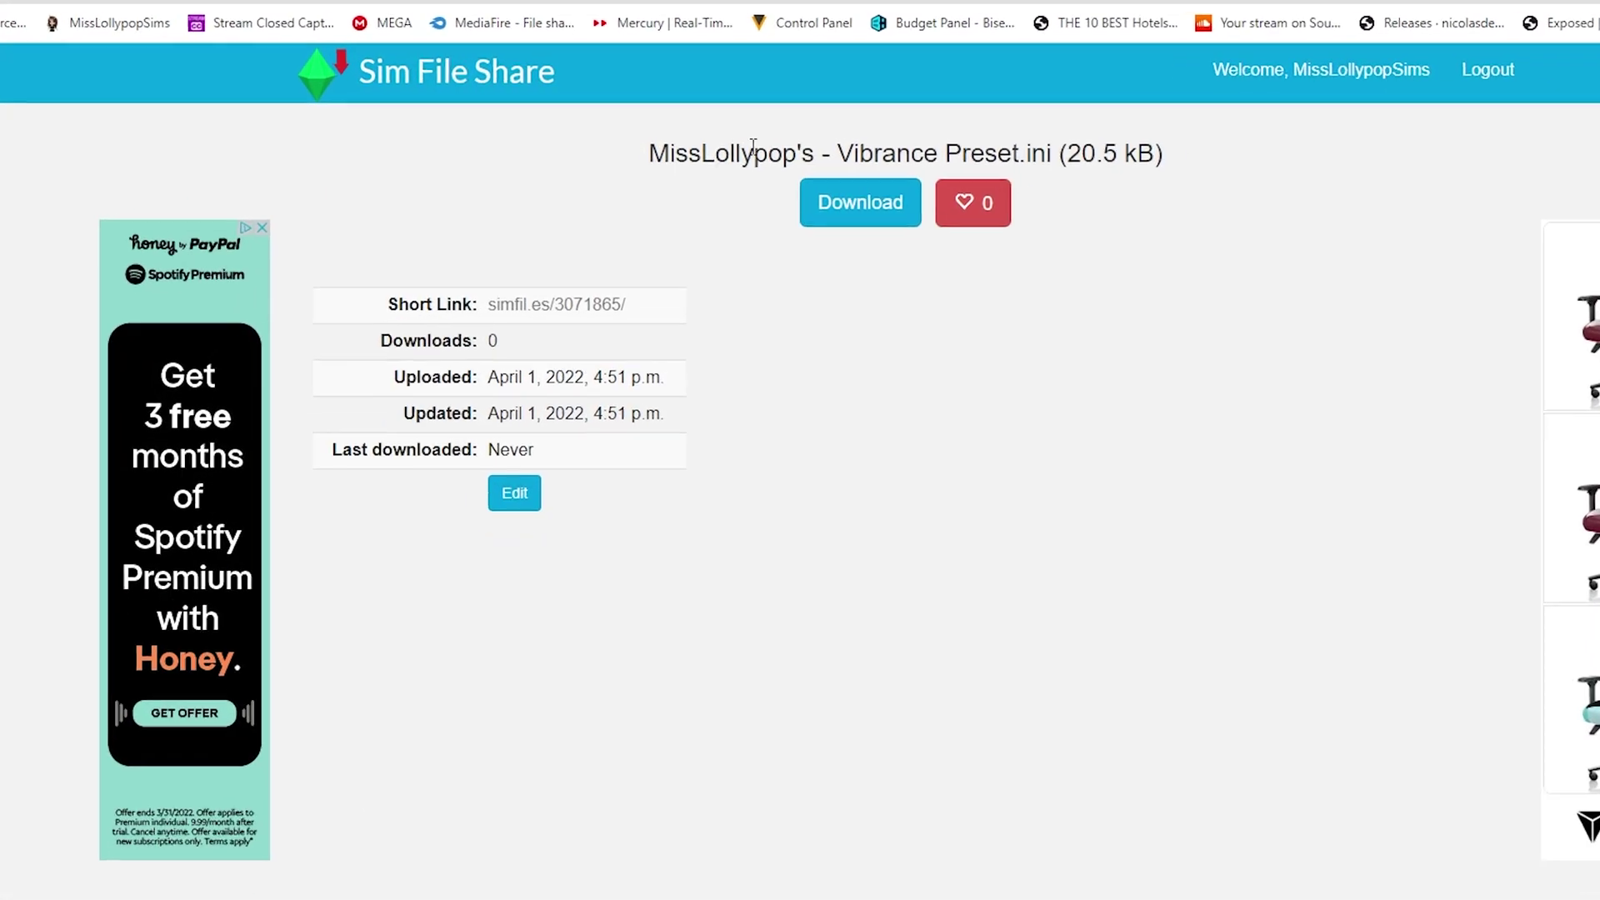
# Download Vibrance Preset.ini from Sim File Share and keep it.
pyautogui.moveTo(653, 154); pyautogui.dragTo(885, 153)
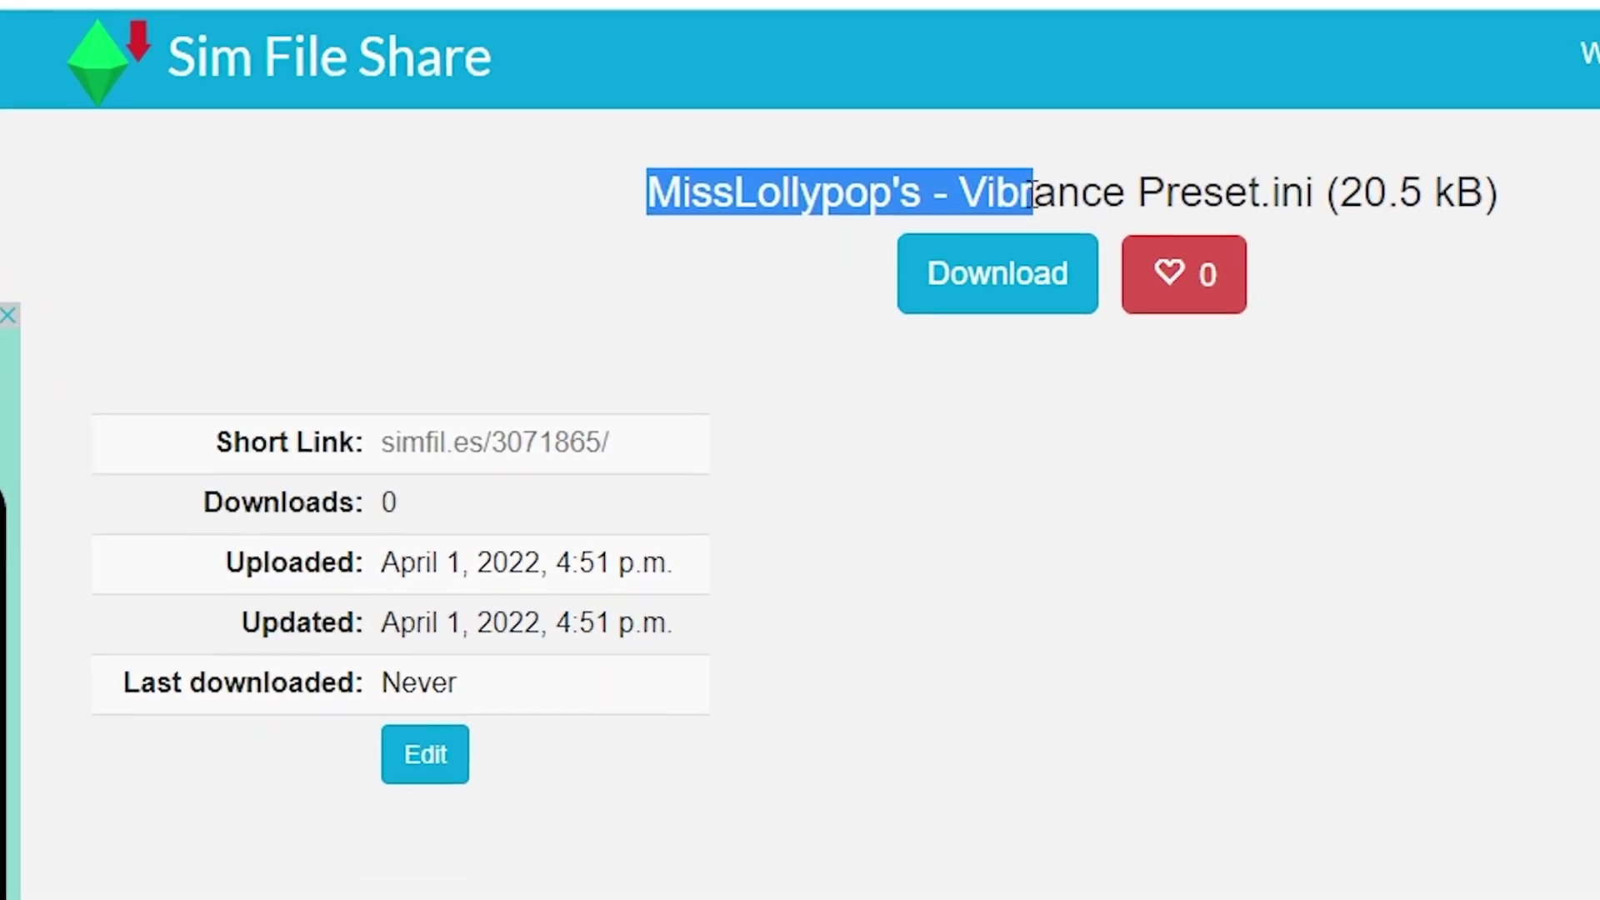
pyautogui.click(938, 152)
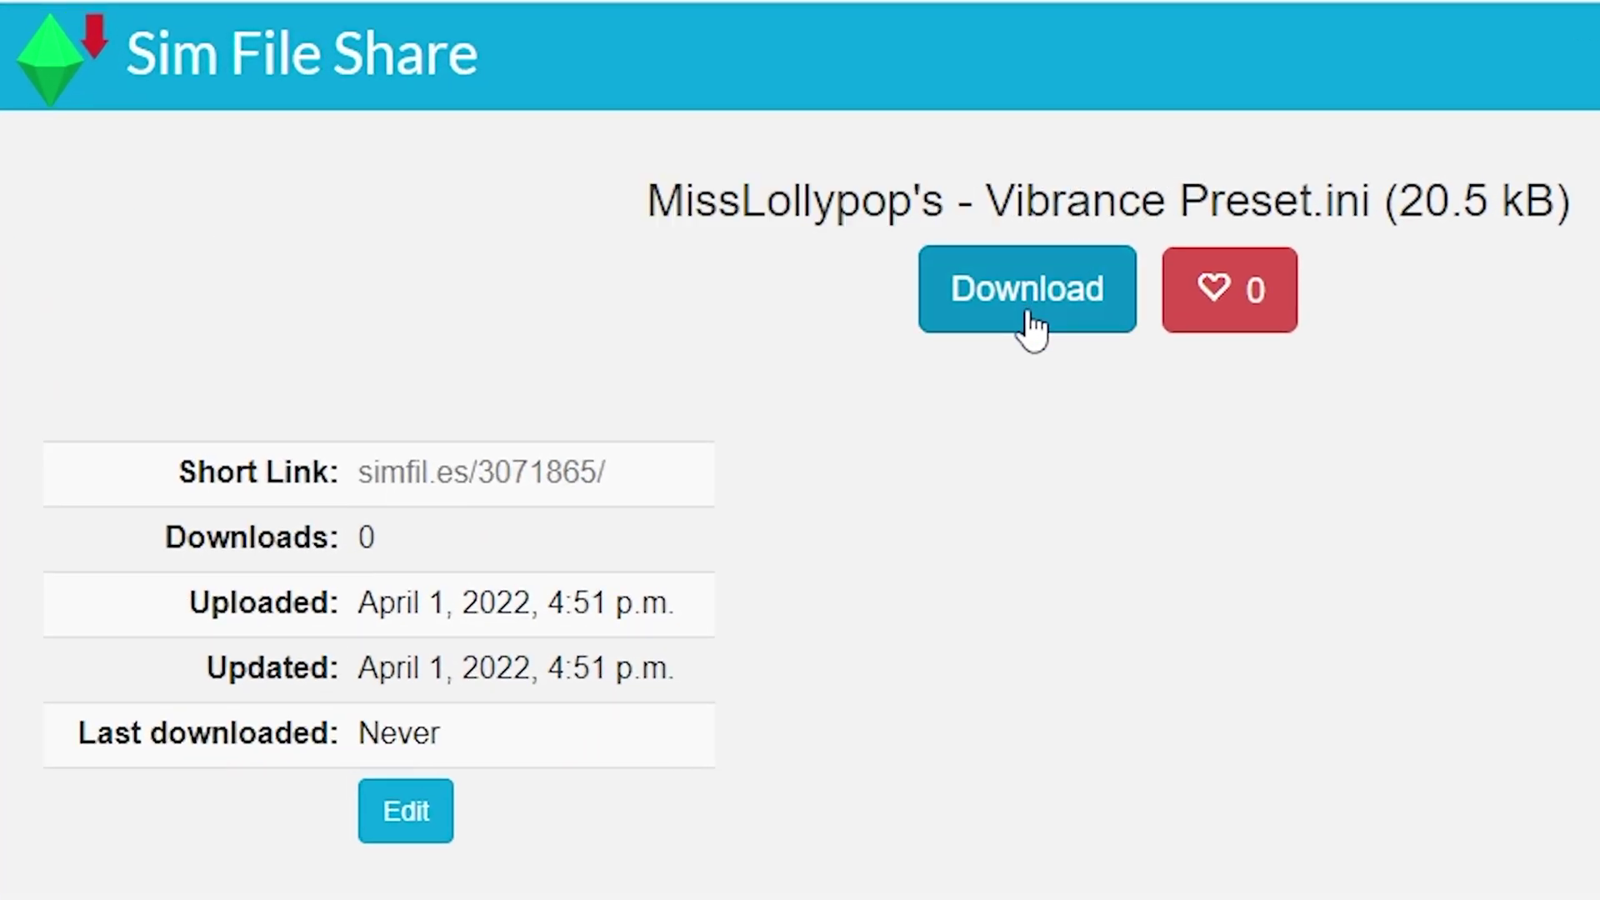
pyautogui.click(993, 315)
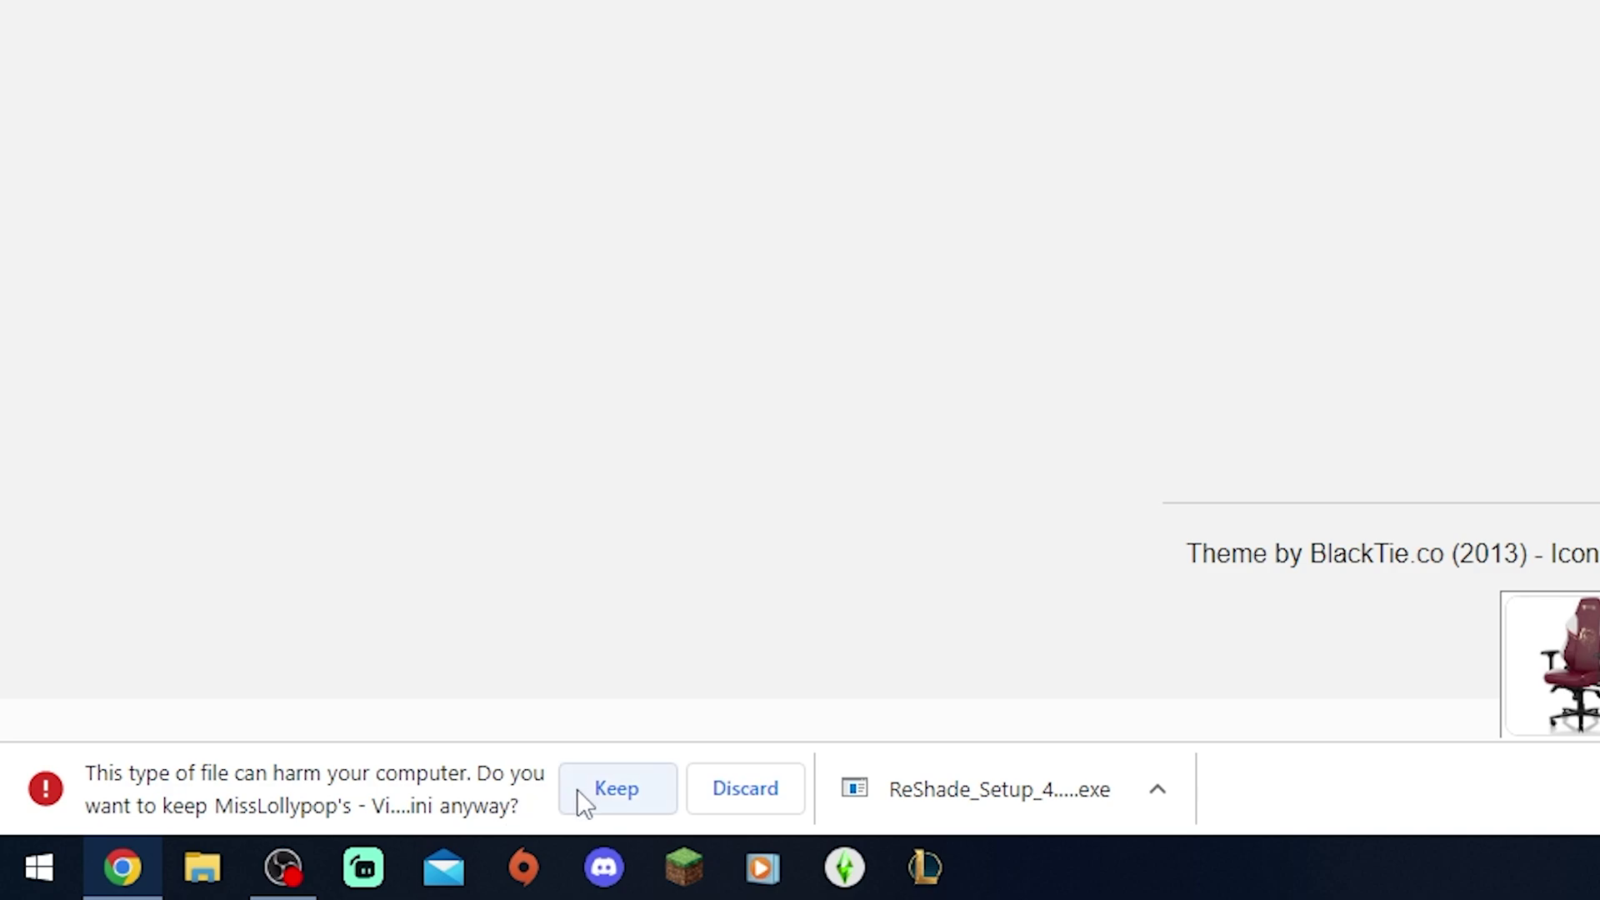
pyautogui.click(578, 790)
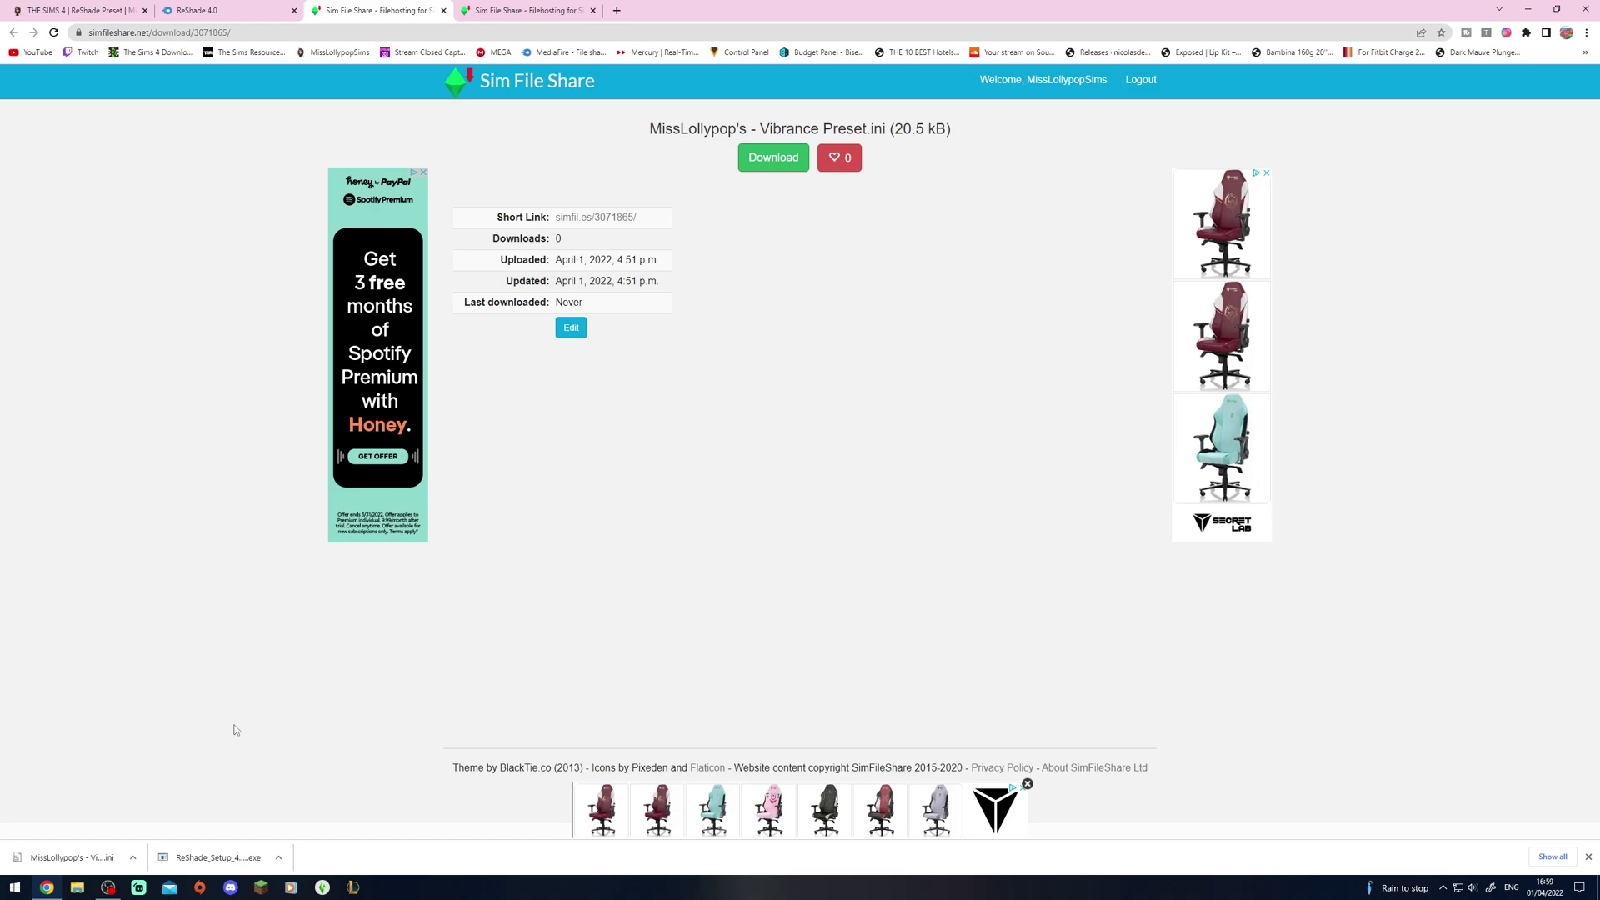
# Download Vibrance Preset v2.ini from its Sim File Share tab and keep it.
pyautogui.click(525, 10)
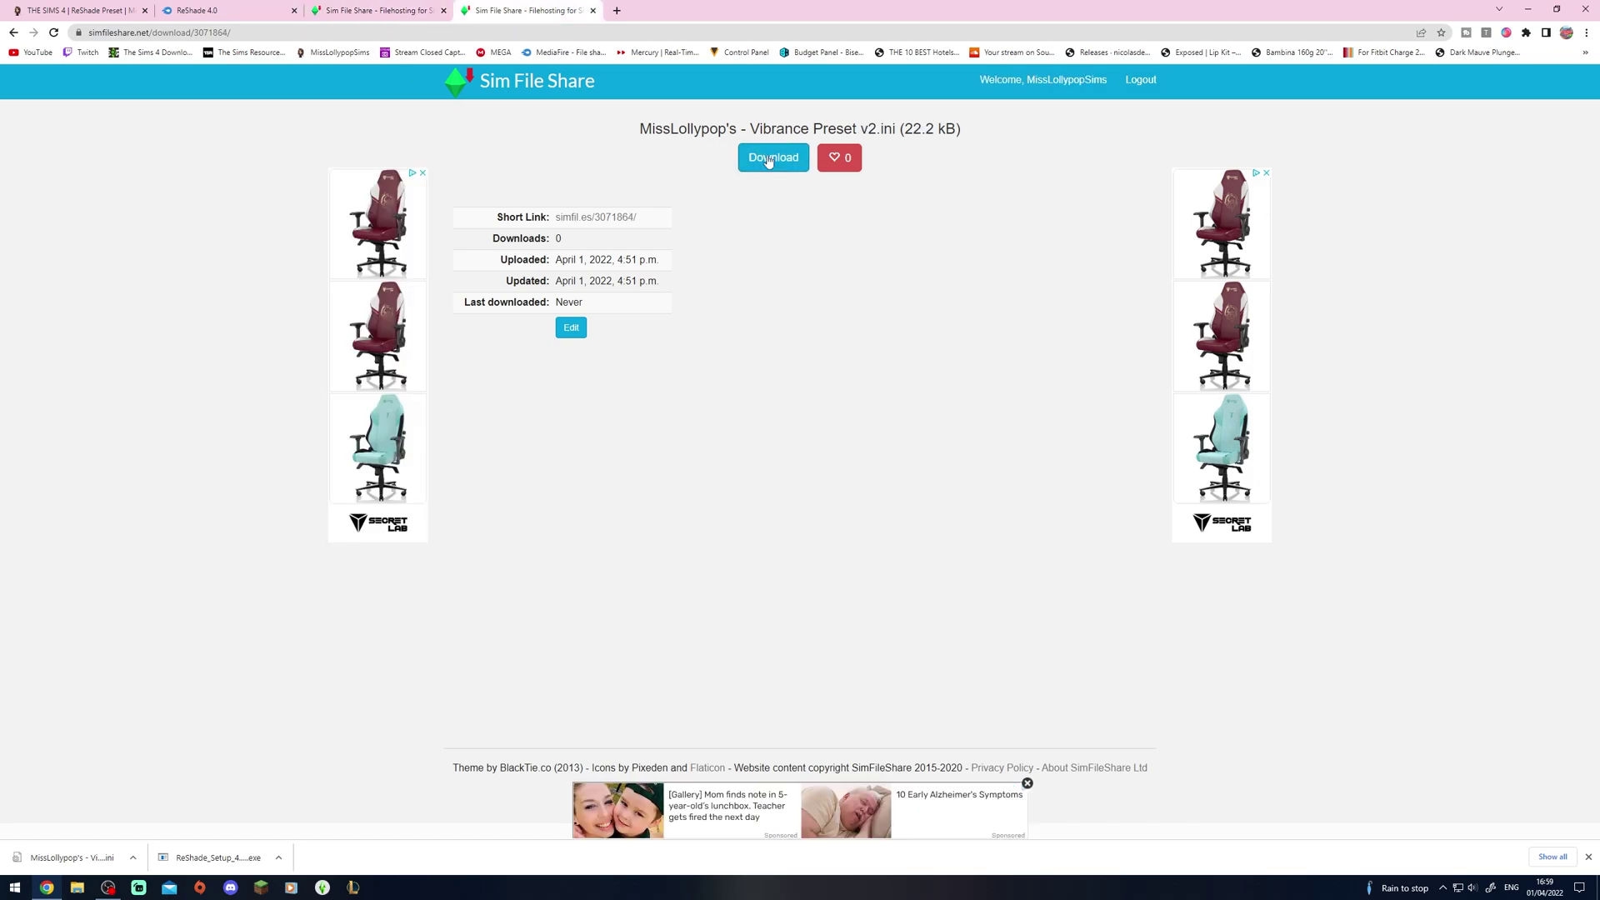
pyautogui.moveTo(677, 123); pyautogui.dragTo(868, 123)
pyautogui.click(886, 123)
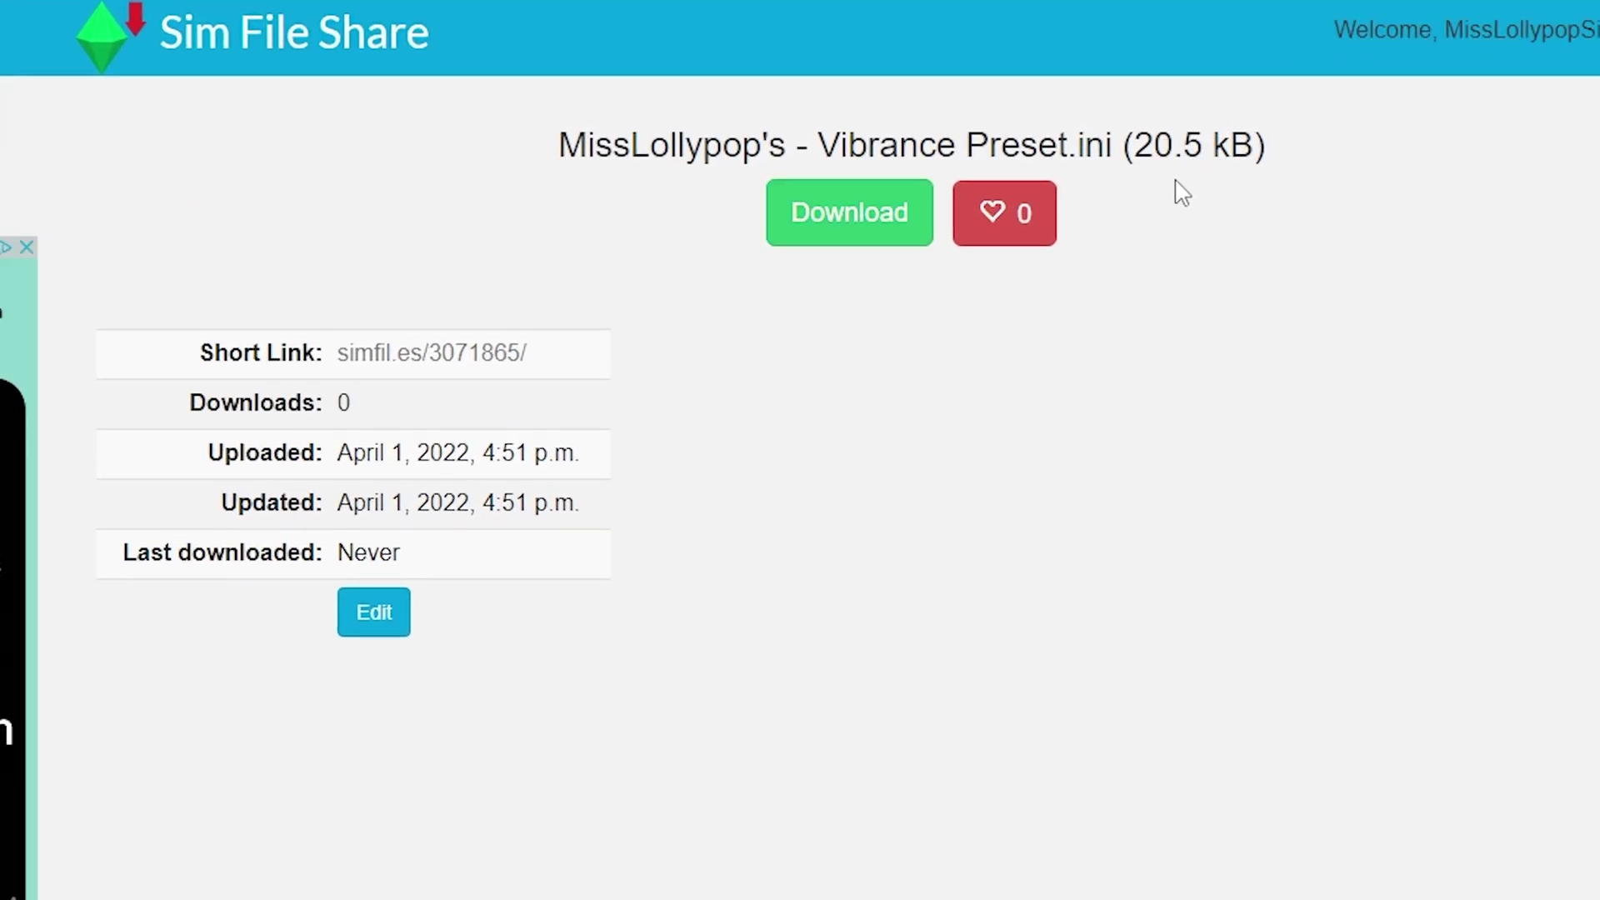
pyautogui.moveTo(984, 142); pyautogui.dragTo(1021, 152)
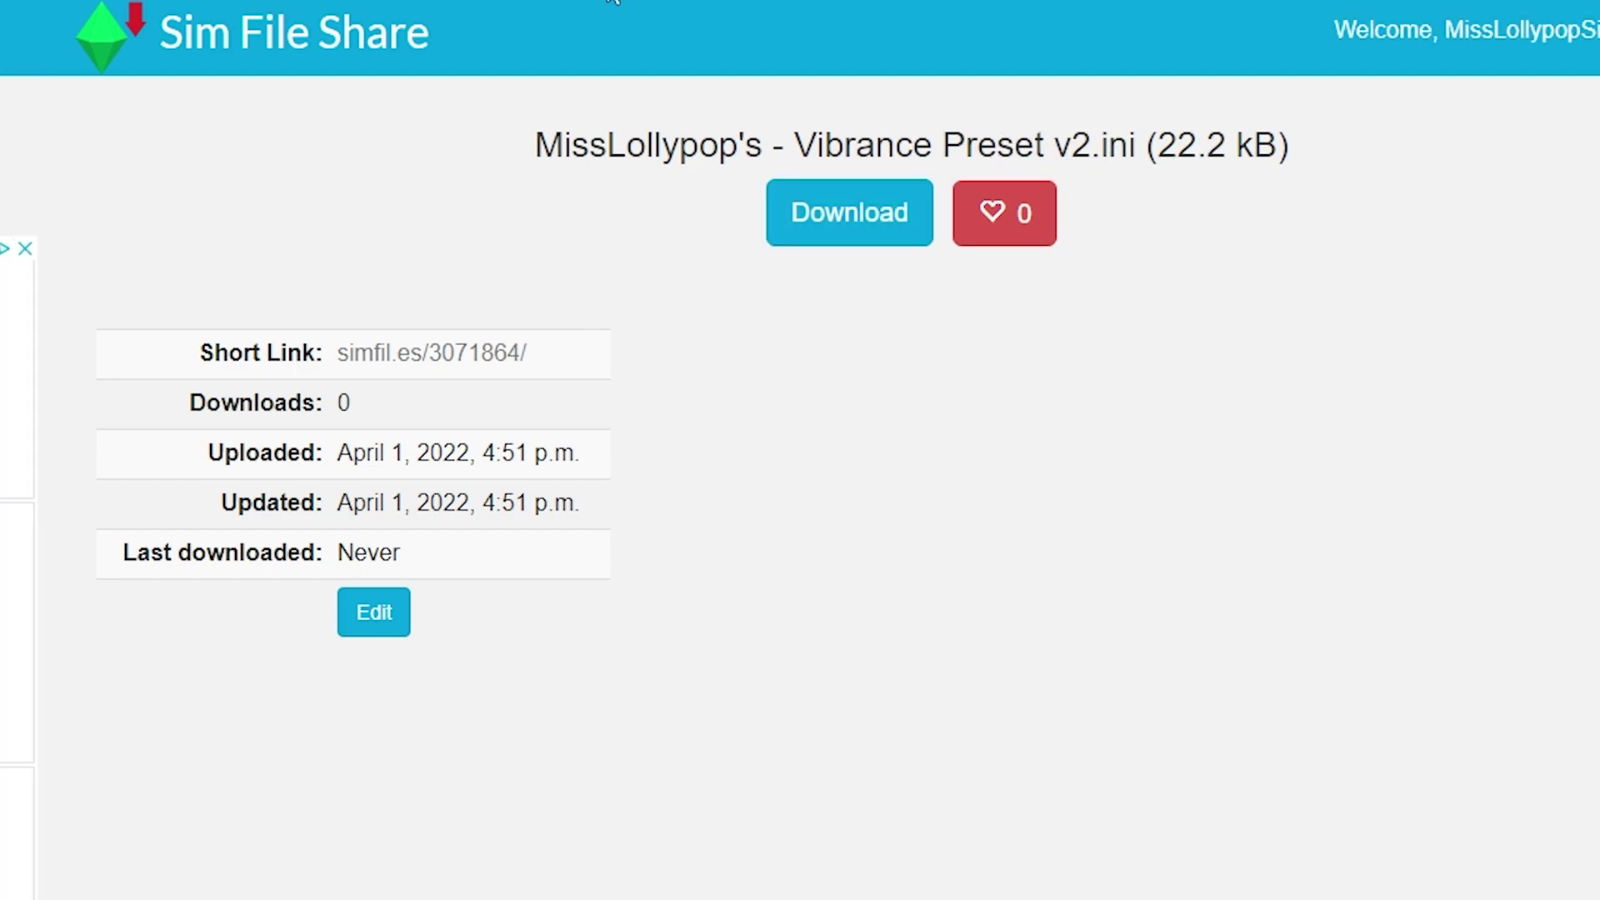
pyautogui.moveTo(1054, 146); pyautogui.dragTo(1094, 149)
pyautogui.click(1120, 145)
pyautogui.click(865, 220)
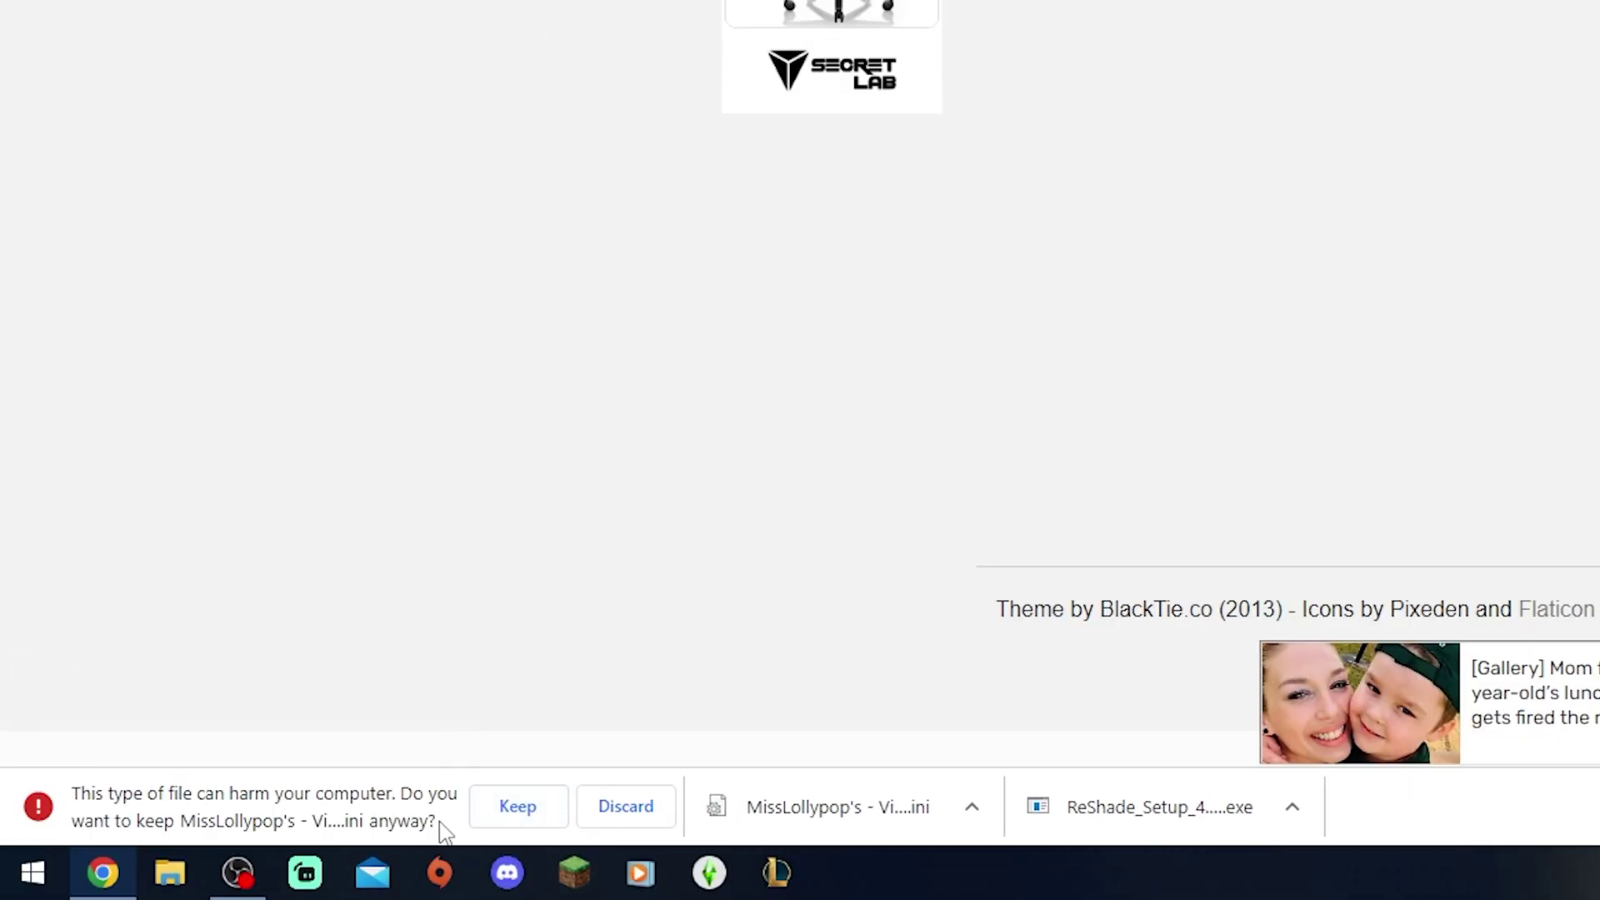
pyautogui.click(510, 812)
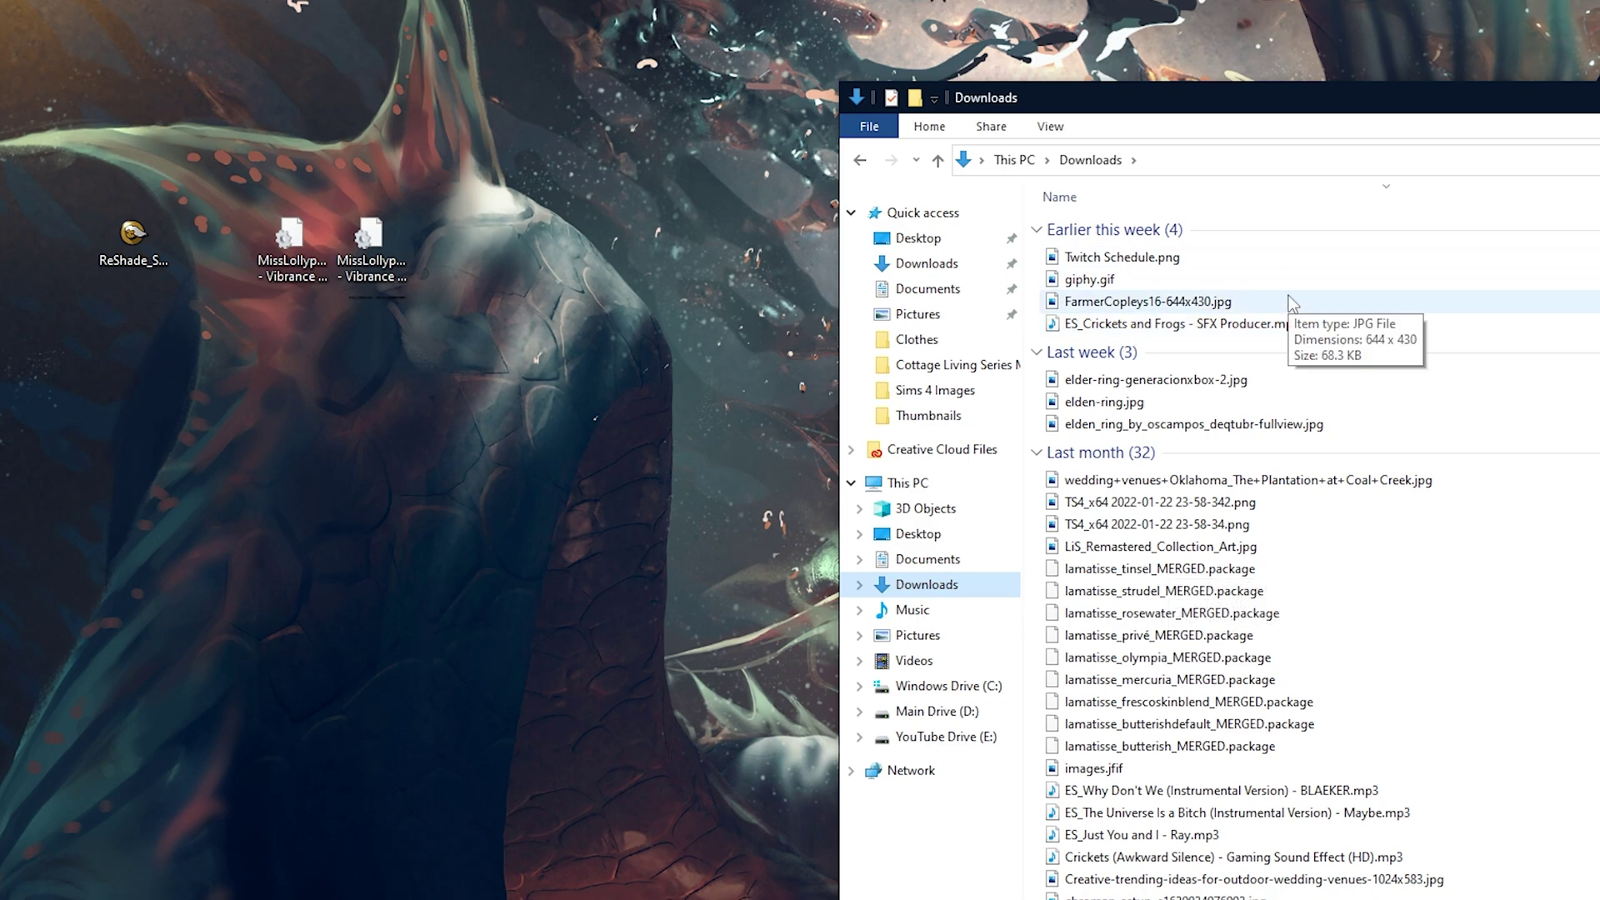
# Move the Downloads window aside, check the installer and presets on the desktop, and launch ReShade_Setup_4.9.1.exe.
pyautogui.moveTo(1116, 101); pyautogui.dragTo(907, 69)
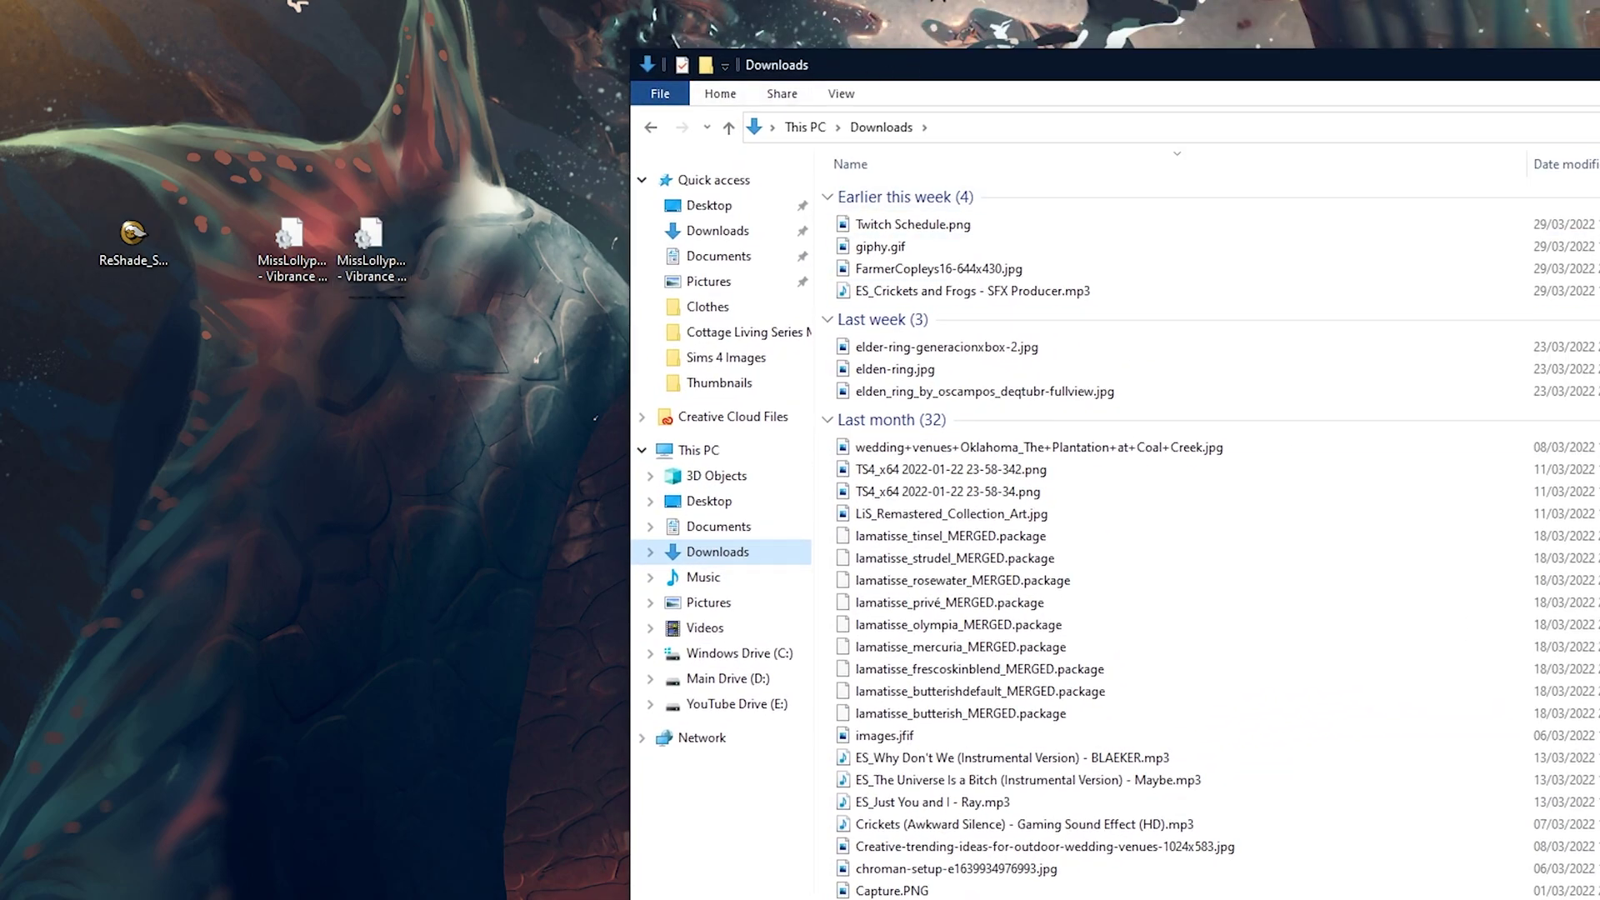
pyautogui.press('super+d')
pyautogui.moveTo(238, 310); pyautogui.dragTo(348, 250)
pyautogui.click(133, 242)
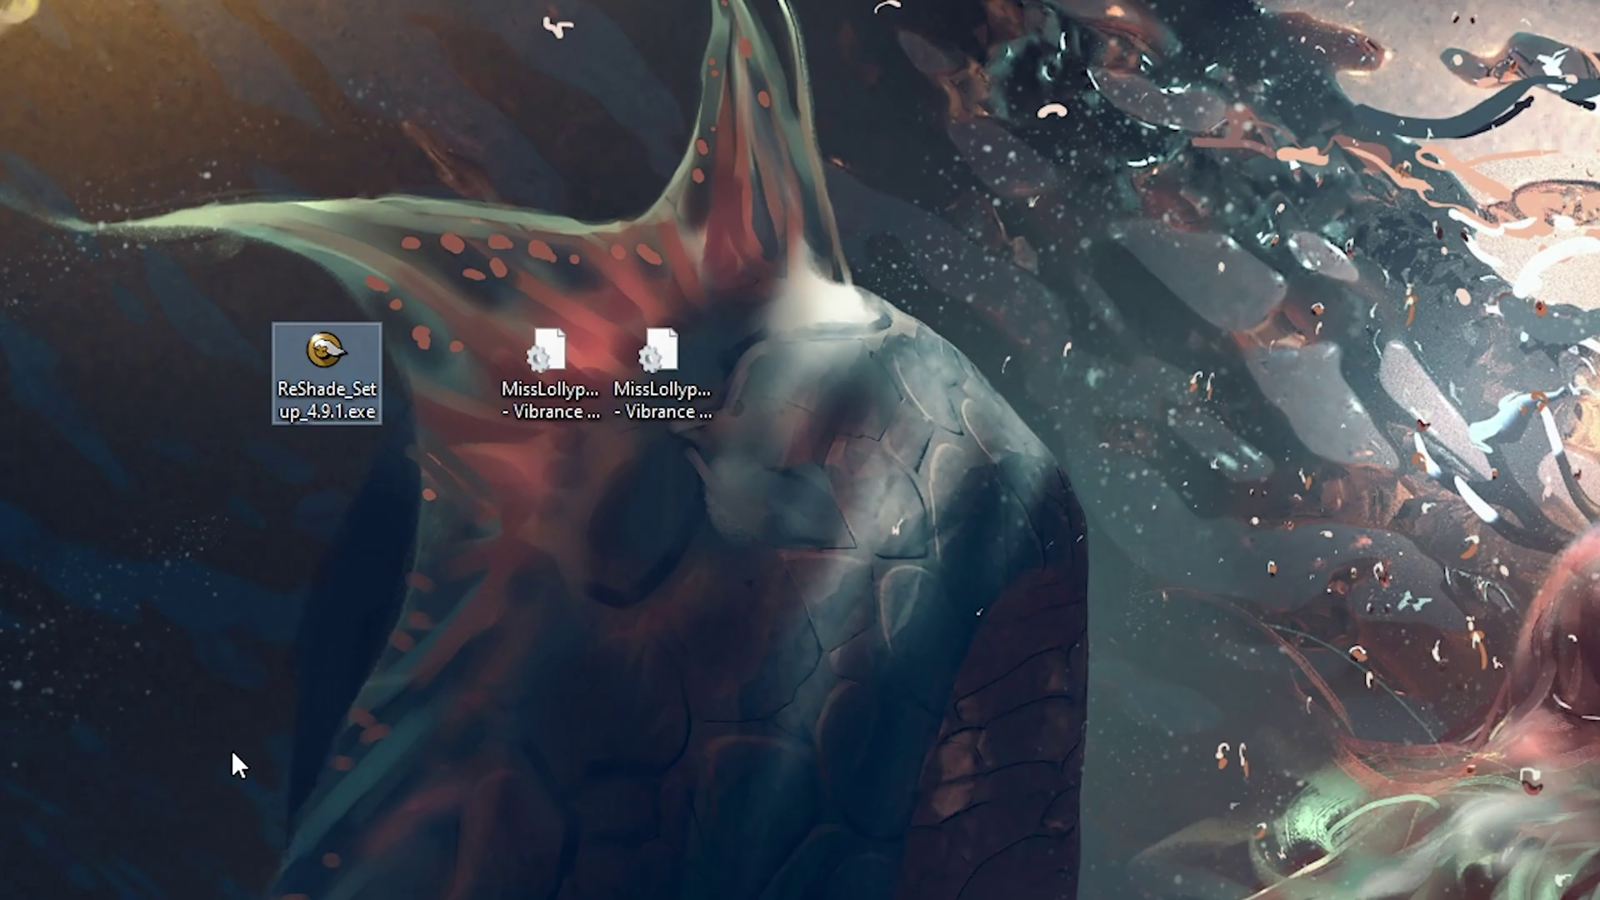
pyautogui.click(704, 869)
pyautogui.click(333, 392)
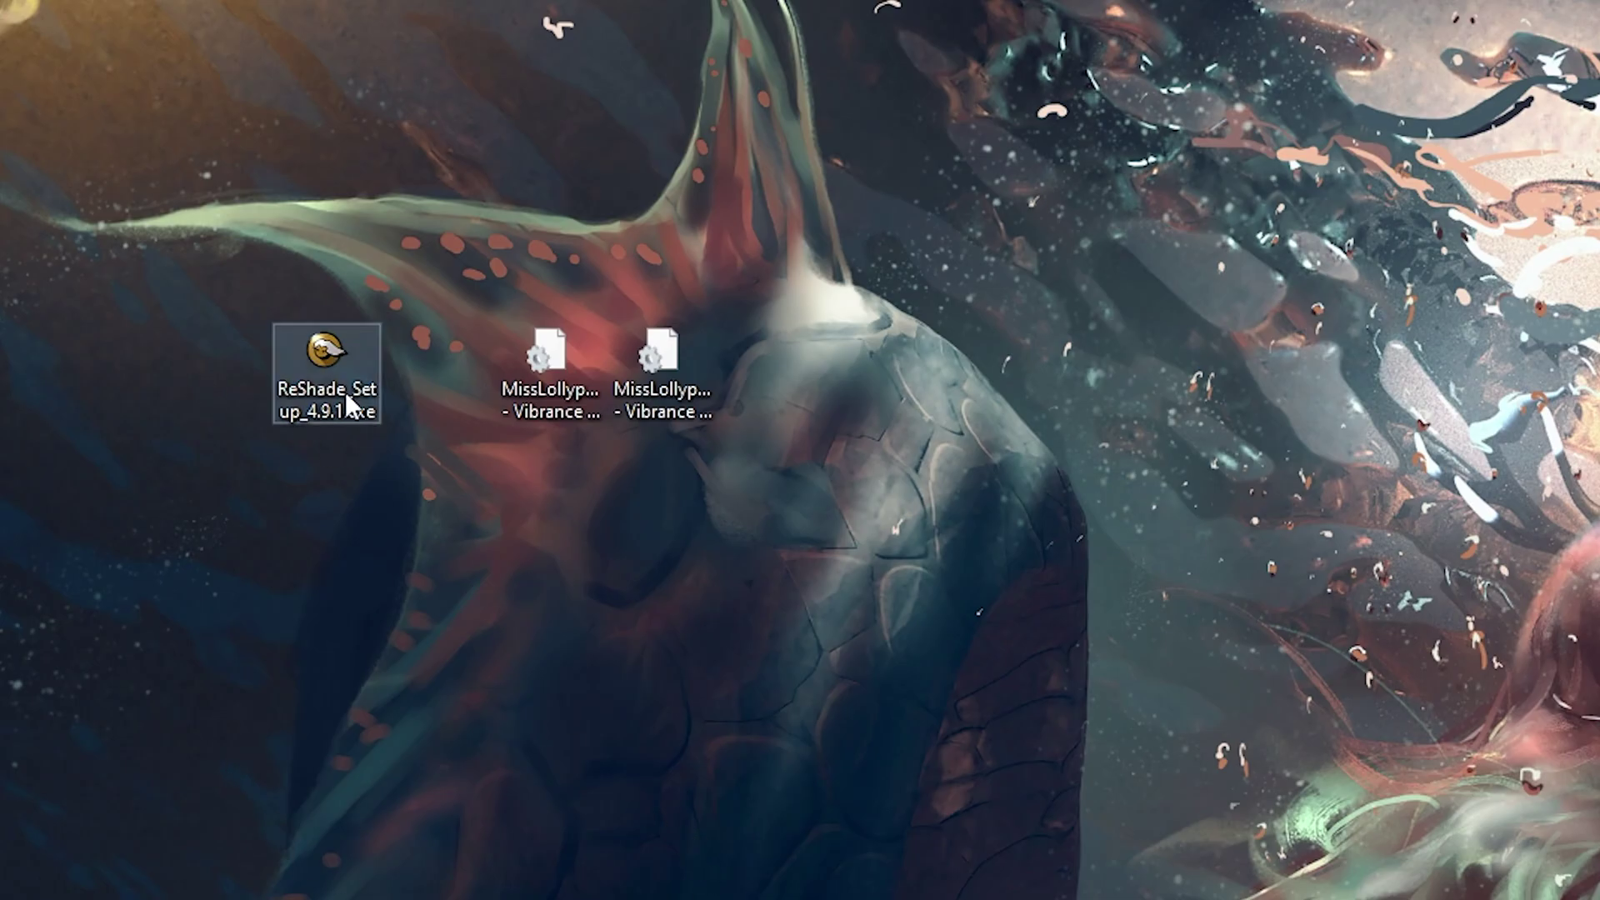
pyautogui.click(293, 358)
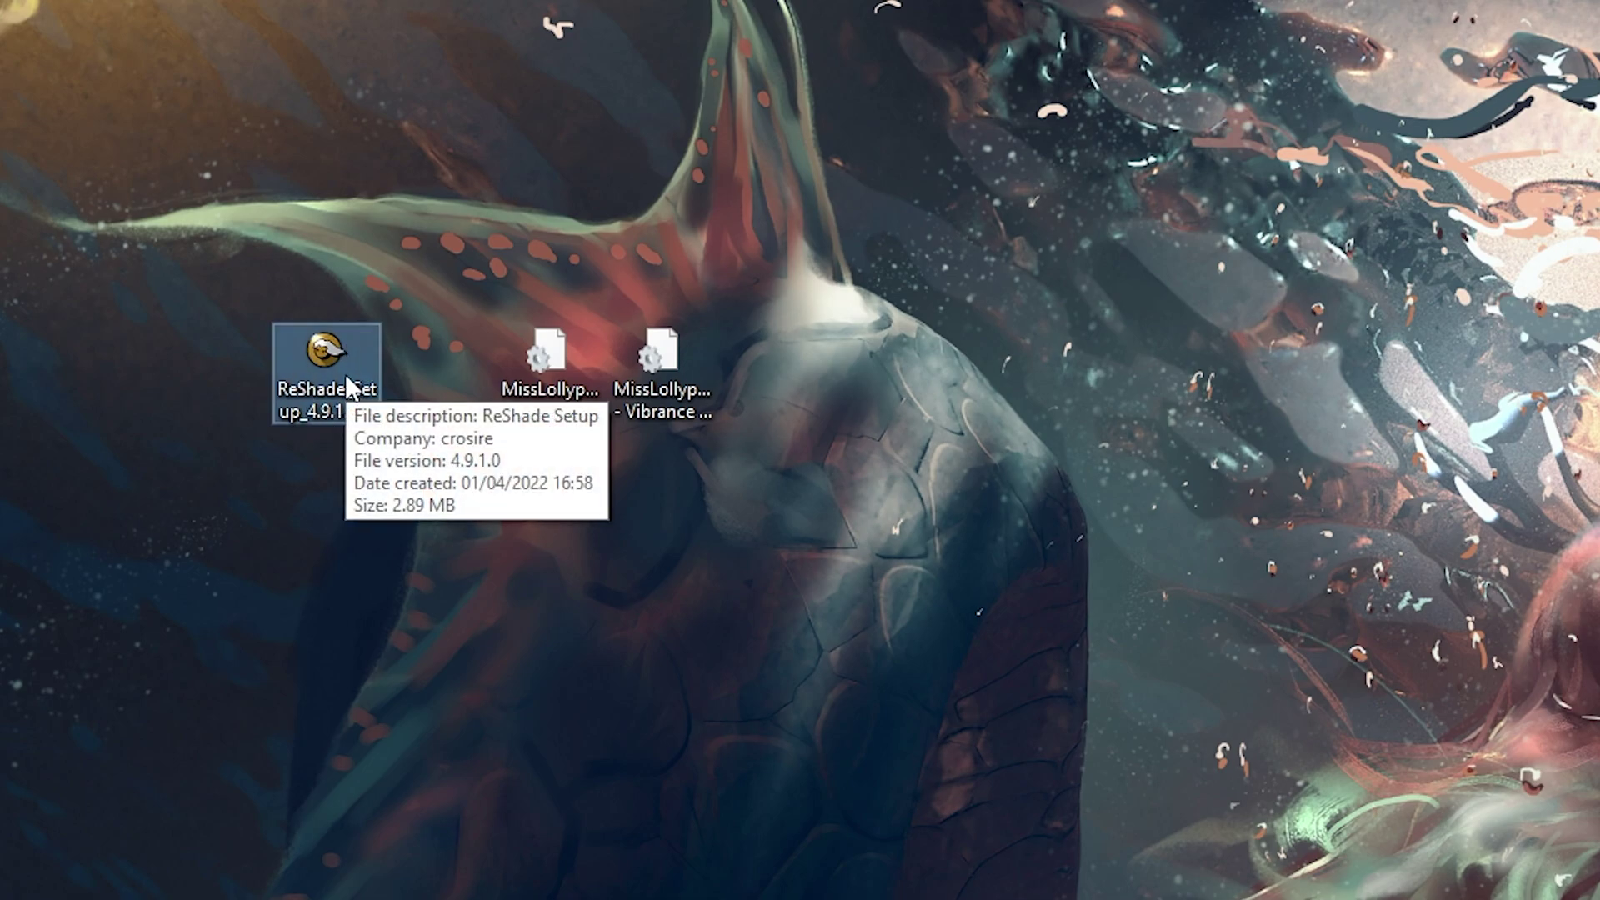
pyautogui.click(420, 652)
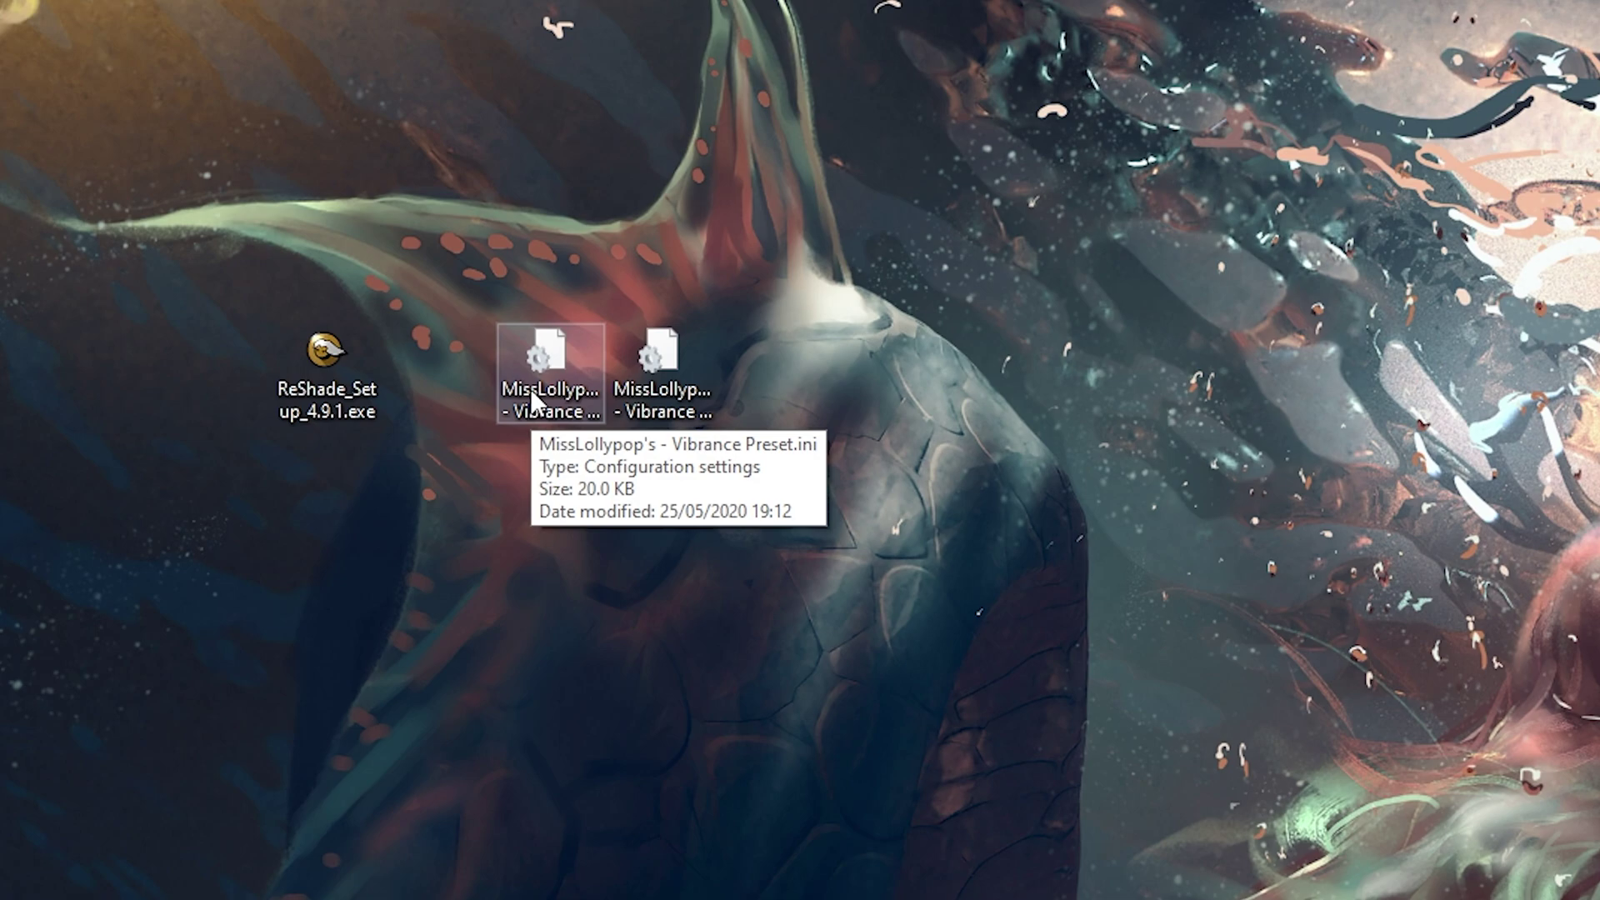
pyautogui.click(535, 382)
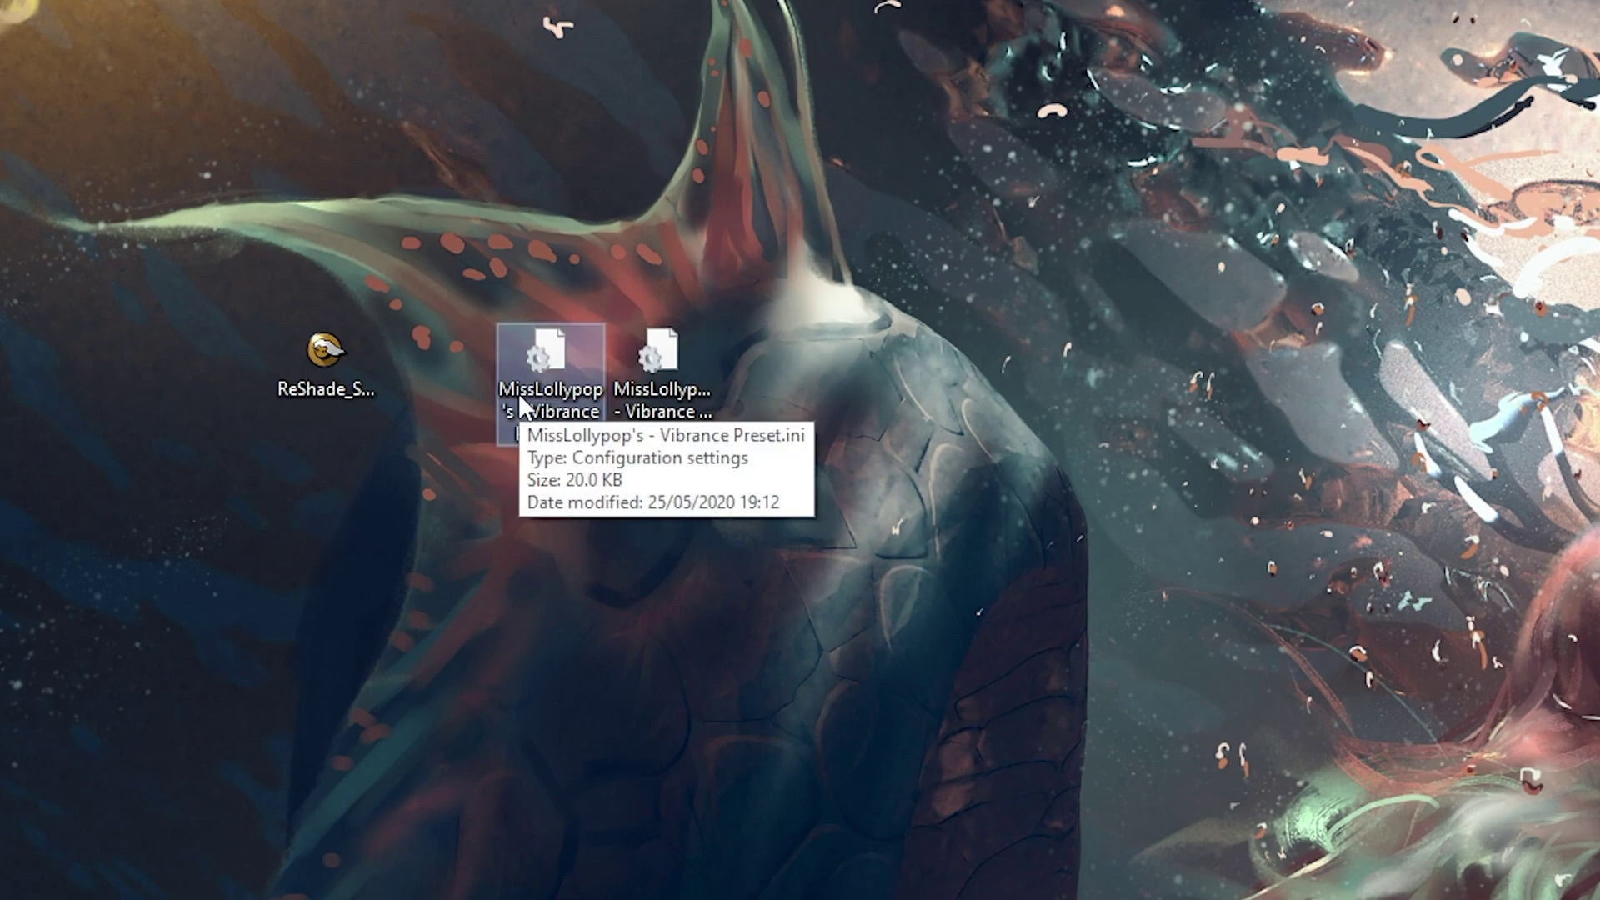
pyautogui.click(646, 377)
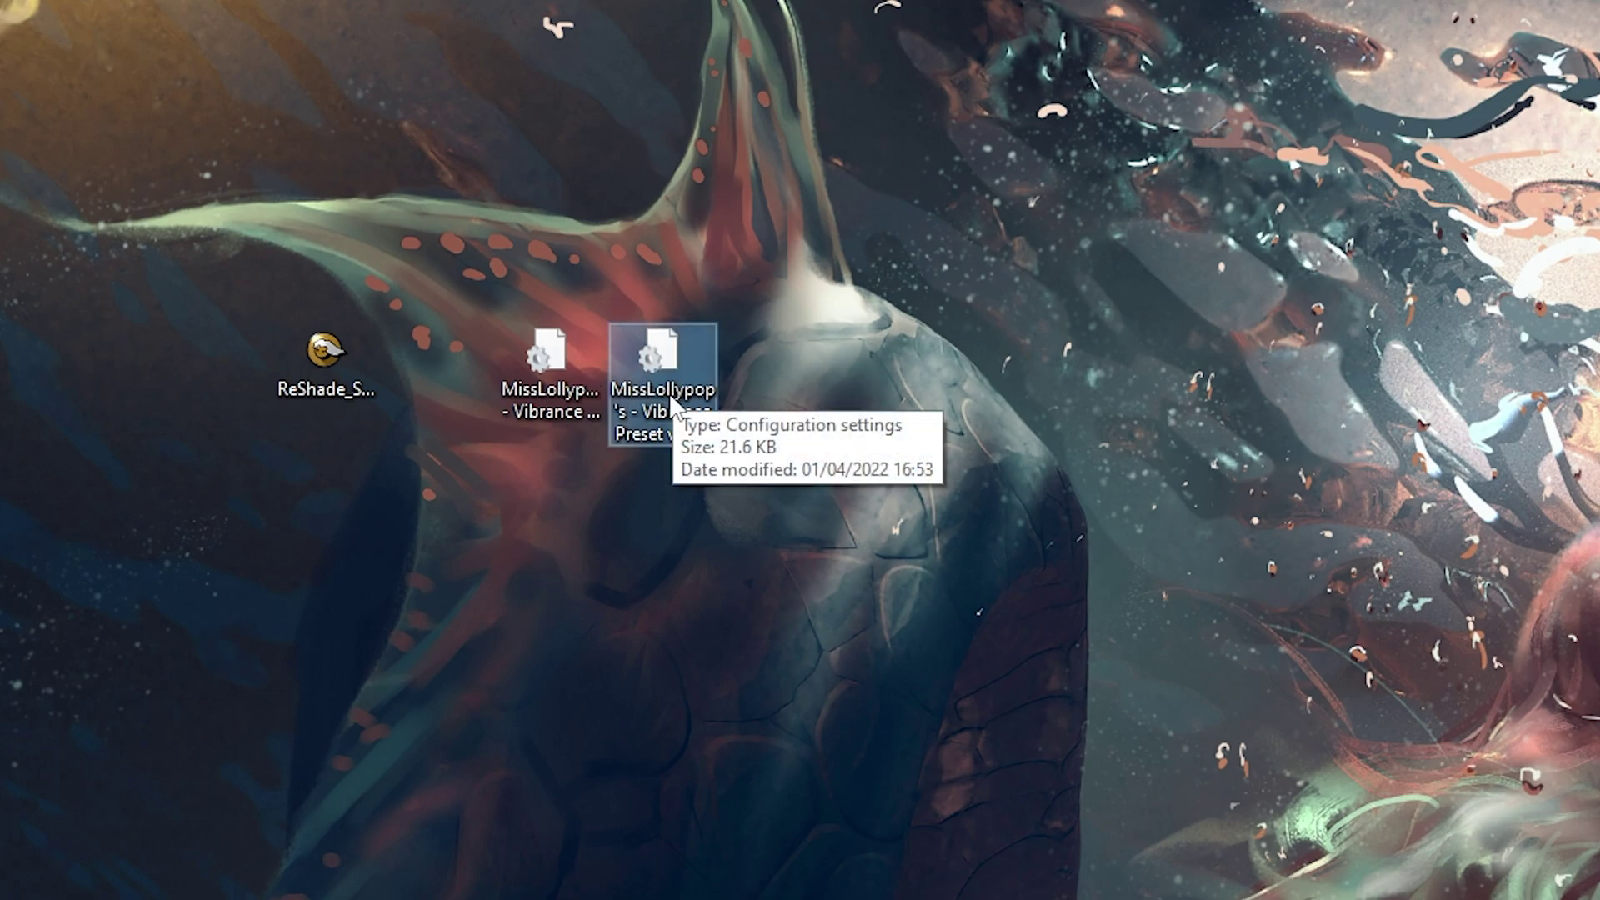
pyautogui.click(333, 375)
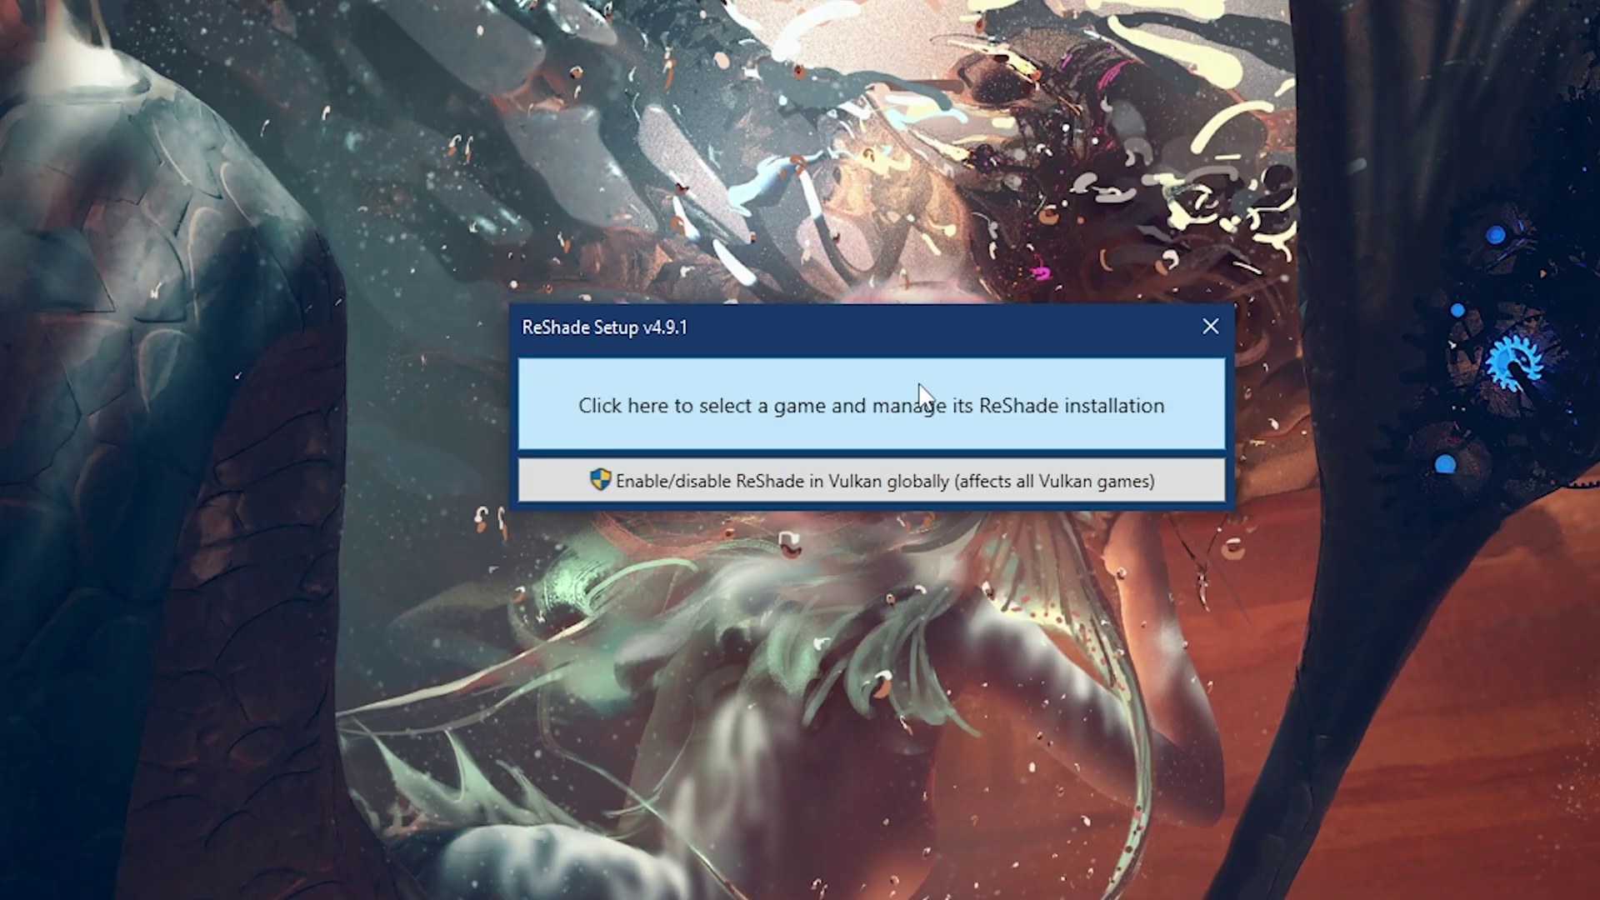
# Open ReShade's game selection list, then browse Documents with a widened Name column.
pyautogui.click(788, 389)
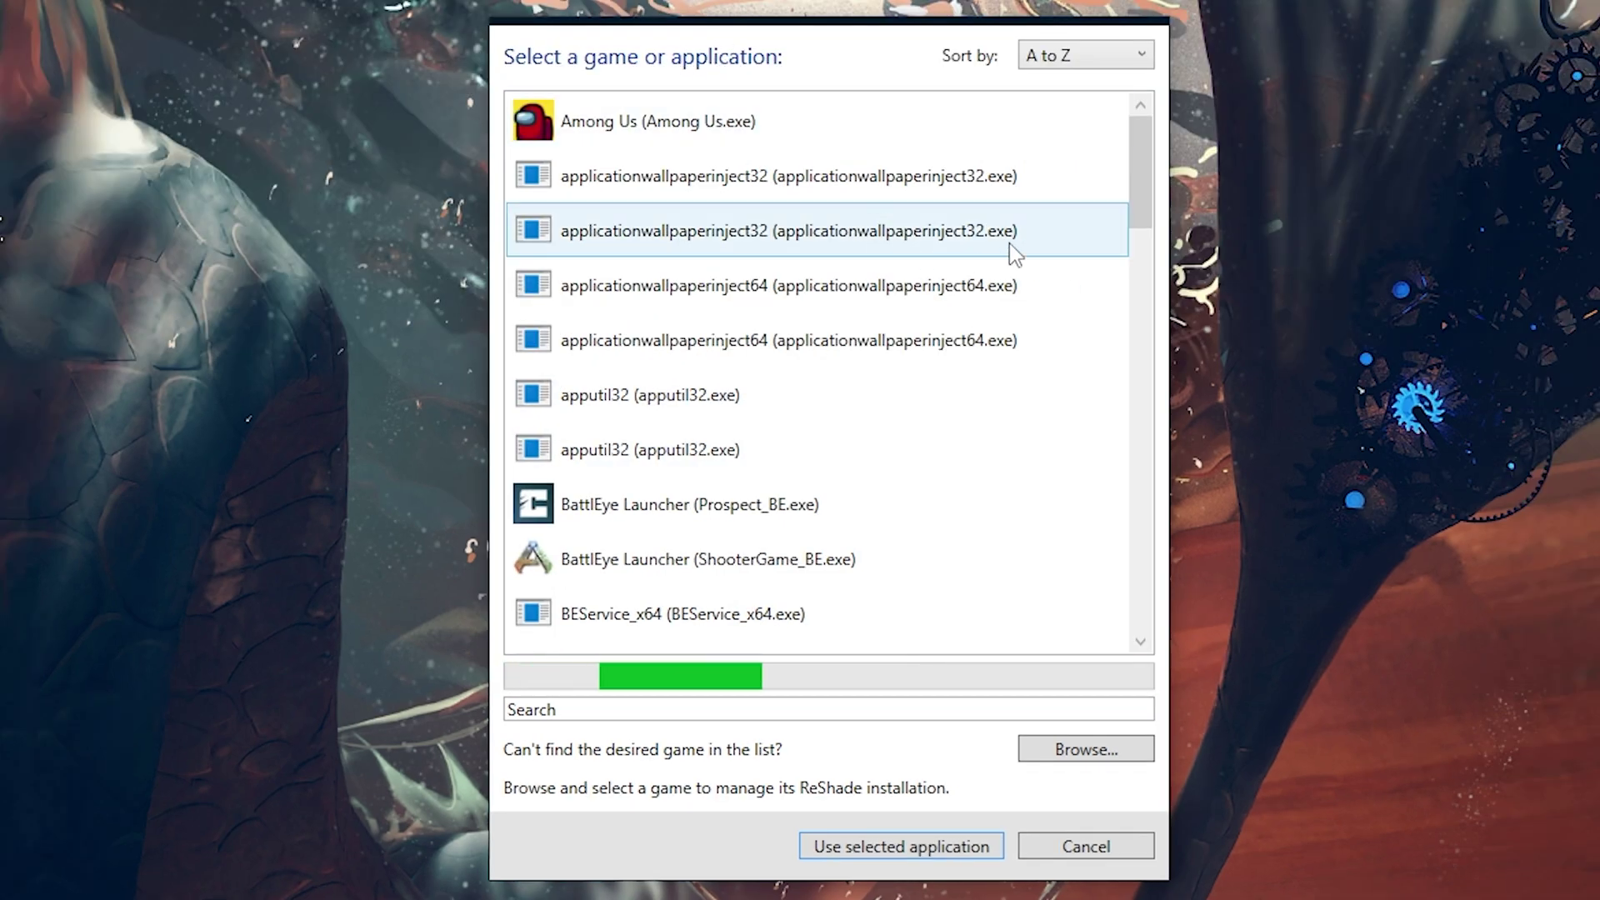
pyautogui.moveTo(1140, 192); pyautogui.dragTo(1133, 352)
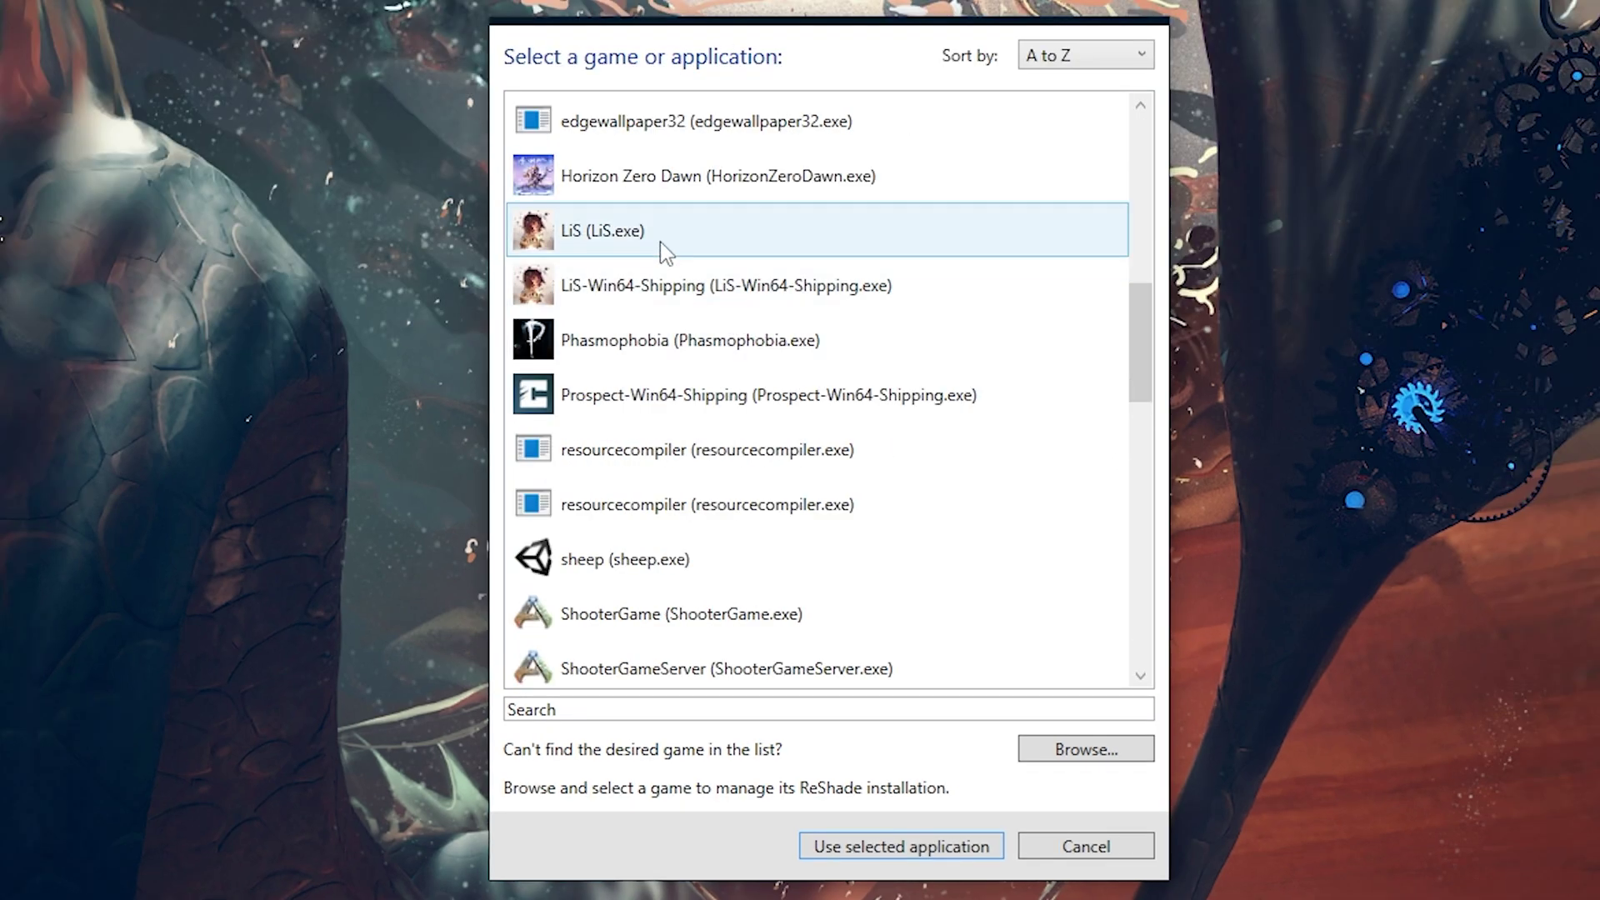
pyautogui.scroll(3, 663, 279)
pyautogui.scroll(2, 674, 334)
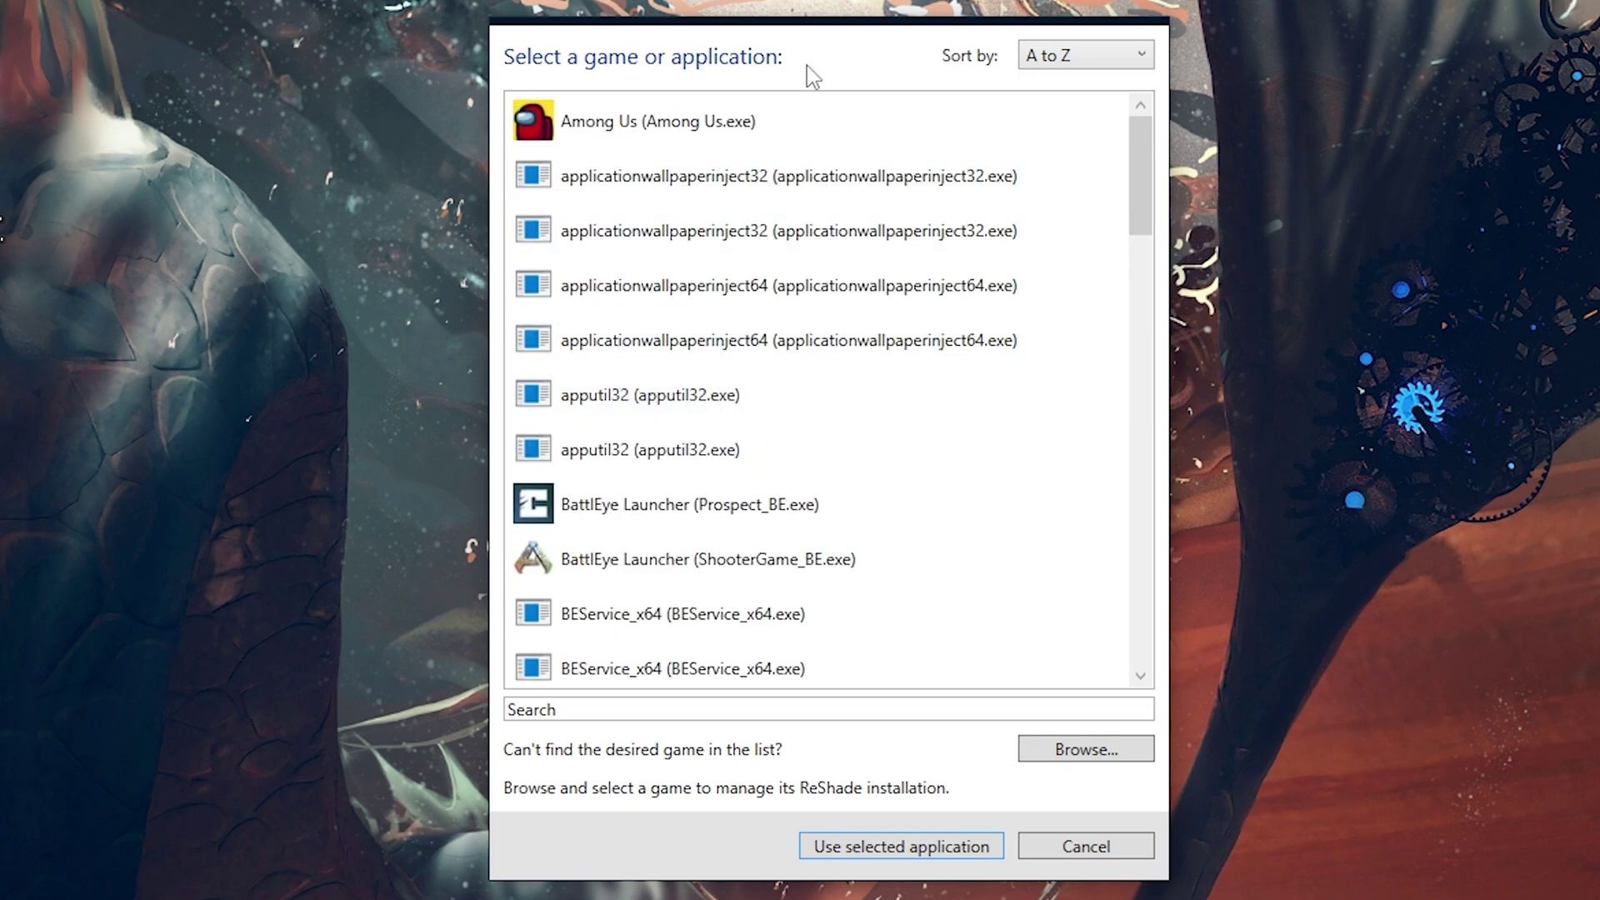
pyautogui.click(1079, 765)
pyautogui.moveTo(803, 50); pyautogui.dragTo(613, 4)
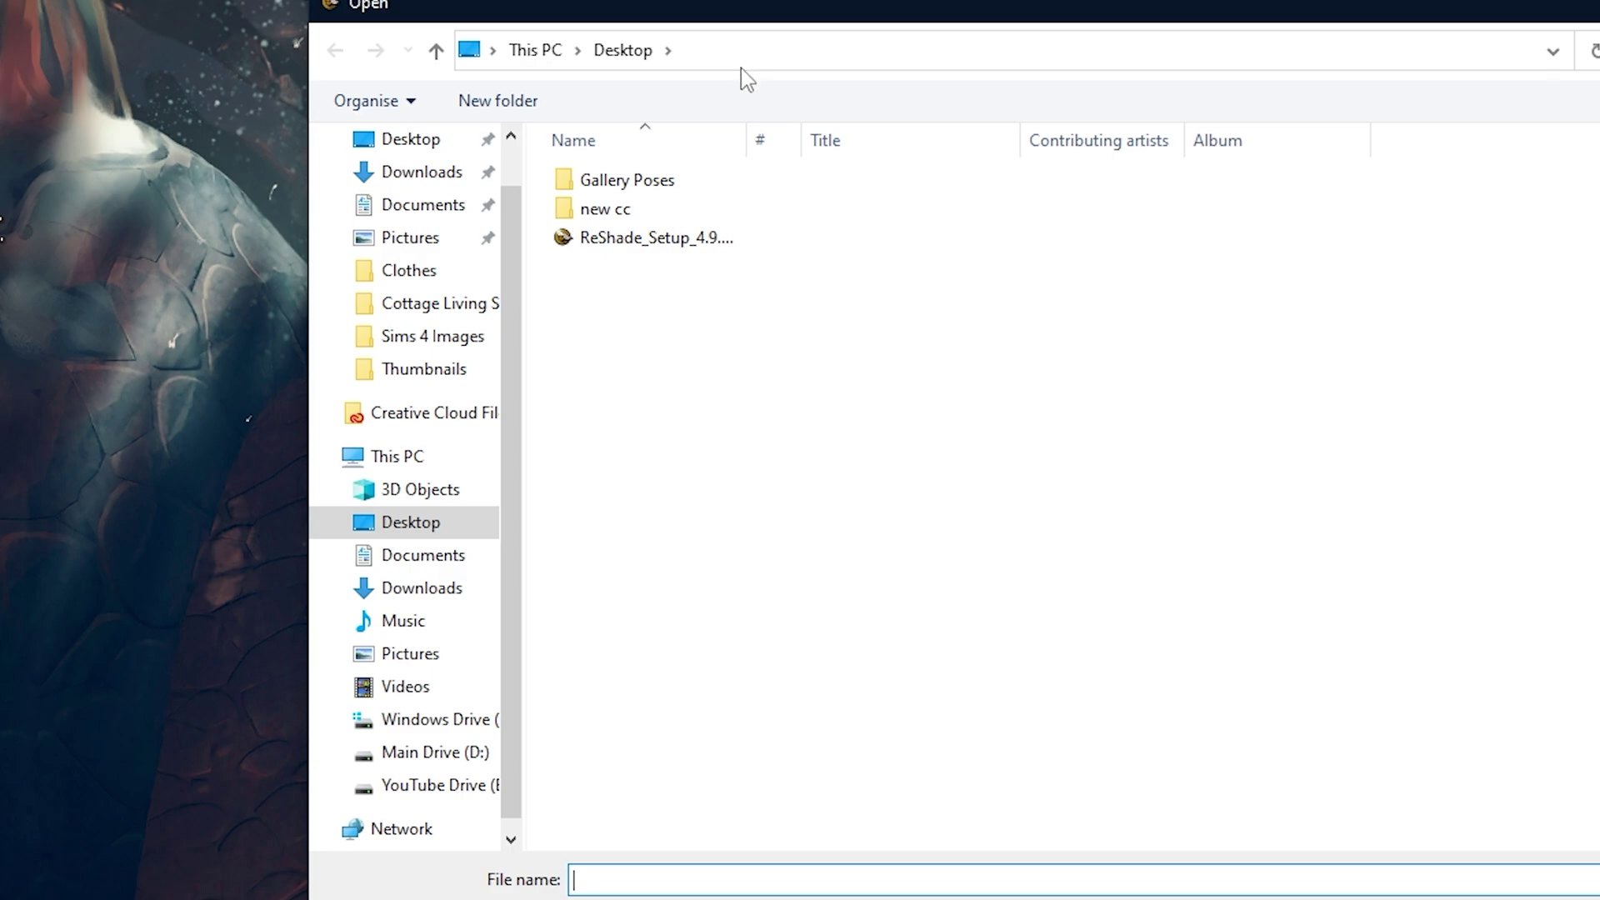
pyautogui.click(450, 555)
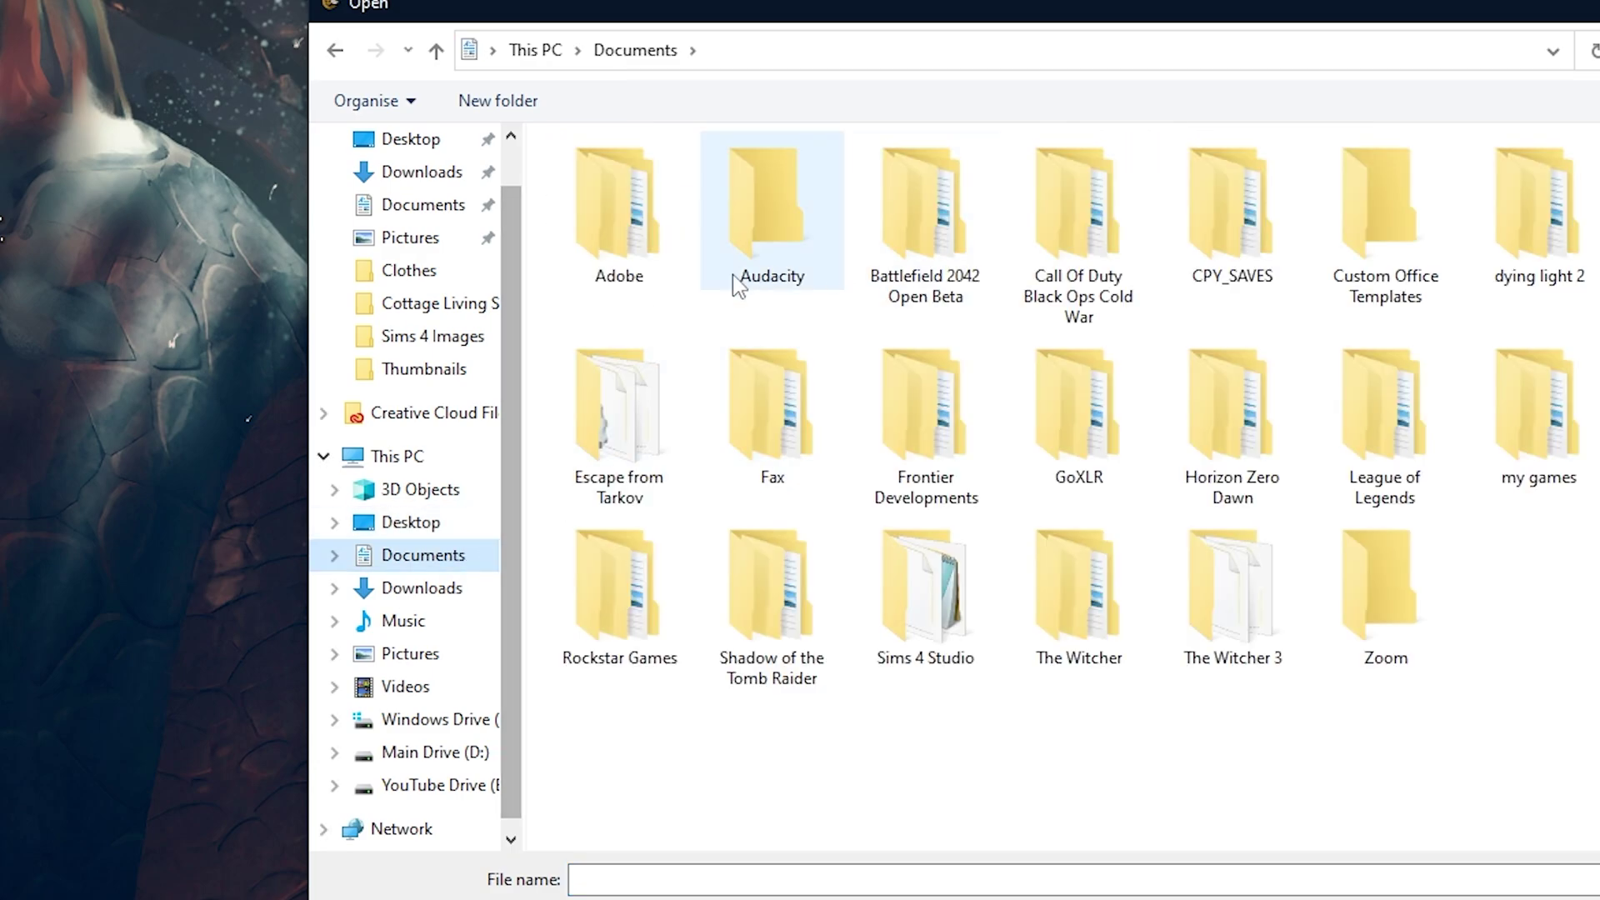
pyautogui.moveTo(746, 140); pyautogui.dragTo(931, 140)
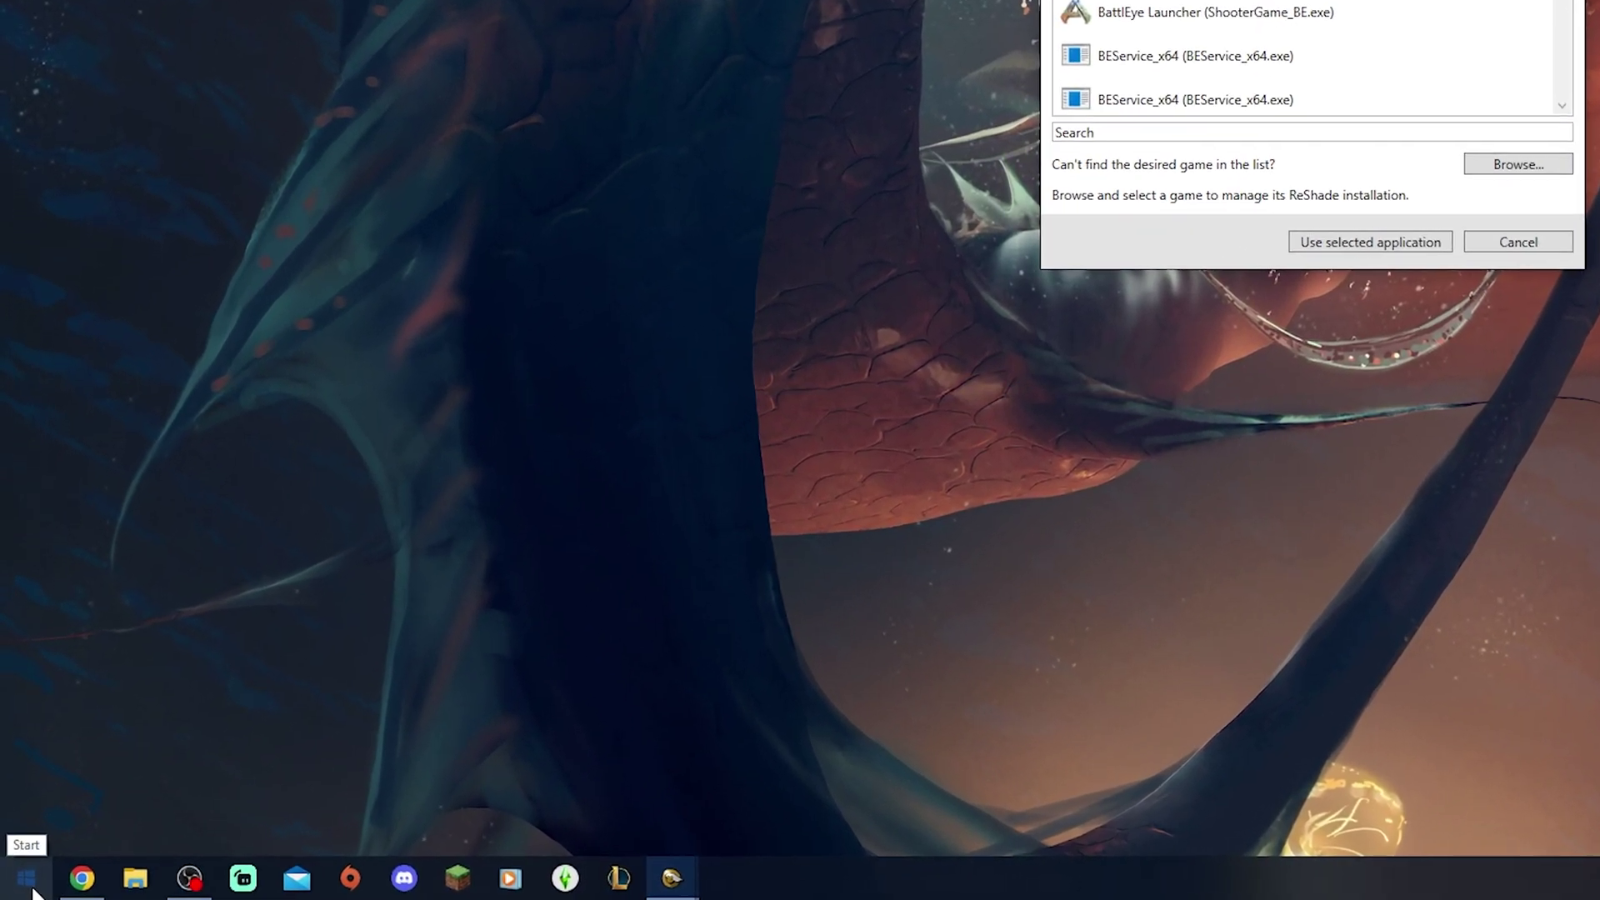
# Search the Start menu for 'the sims' and open The Sims 4's file location.
pyautogui.click(12, 890)
pyautogui.write('t')
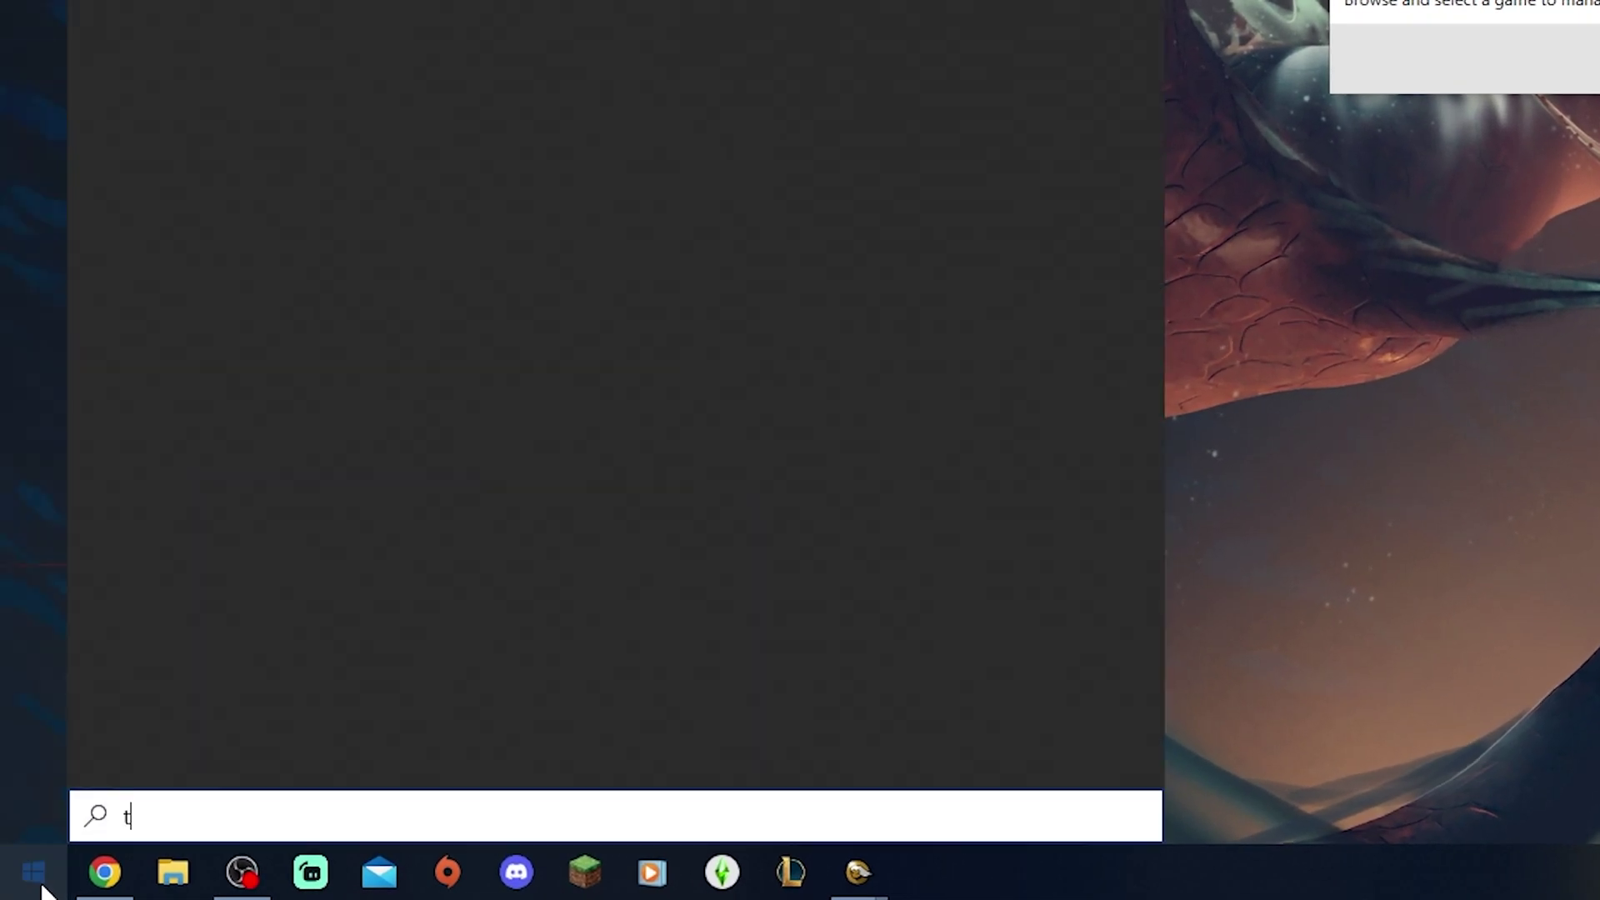
pyautogui.write('he sims')
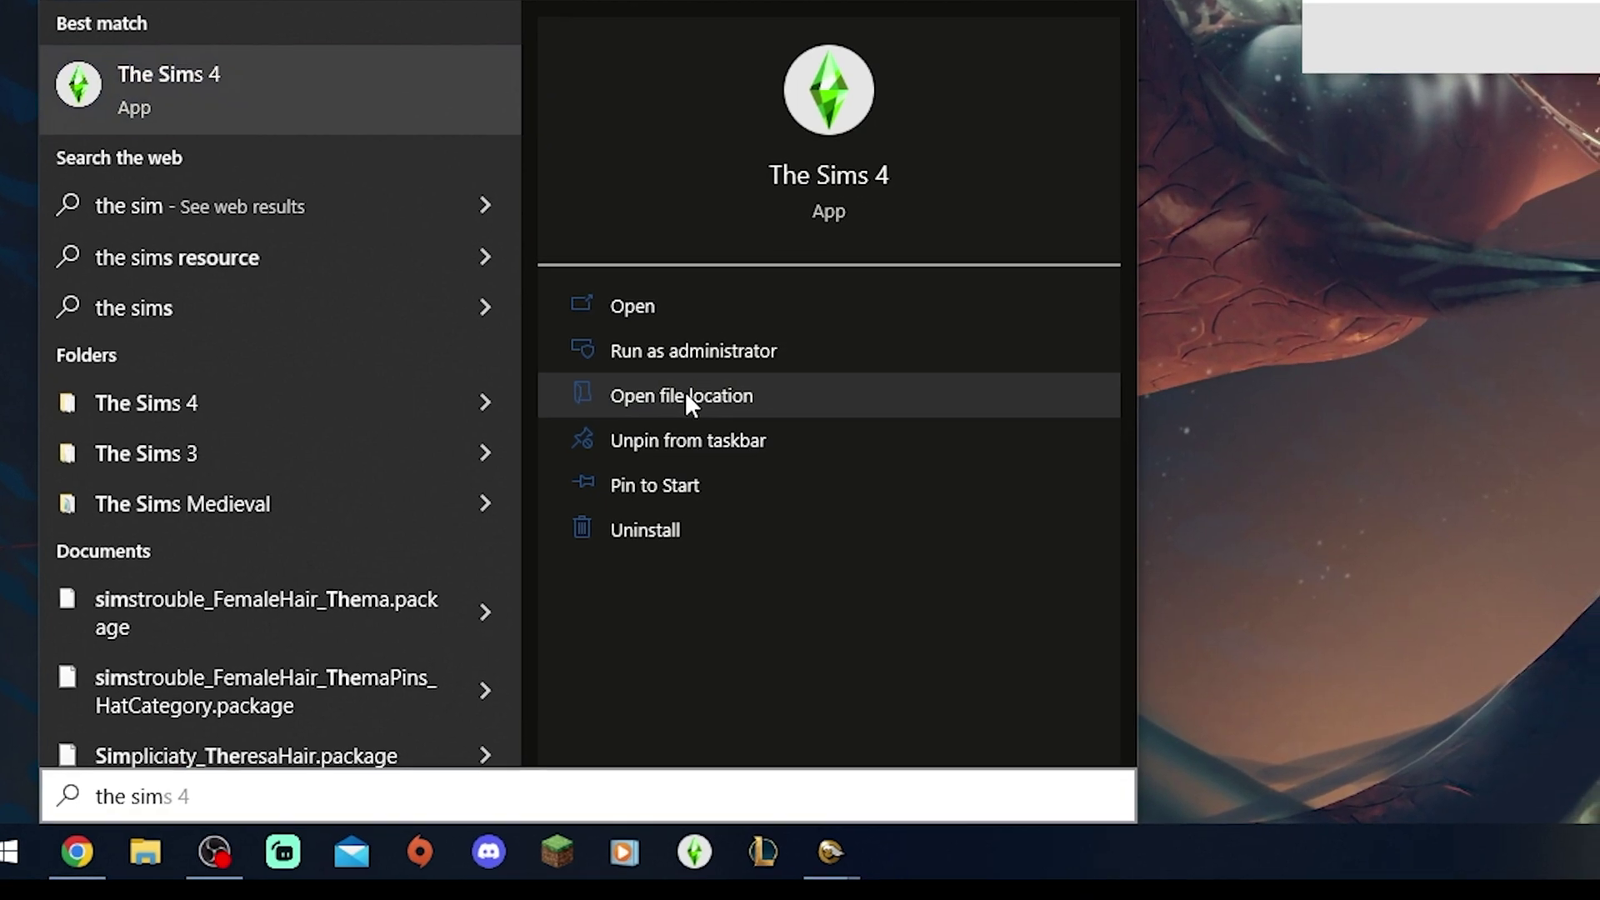
pyautogui.click(712, 412)
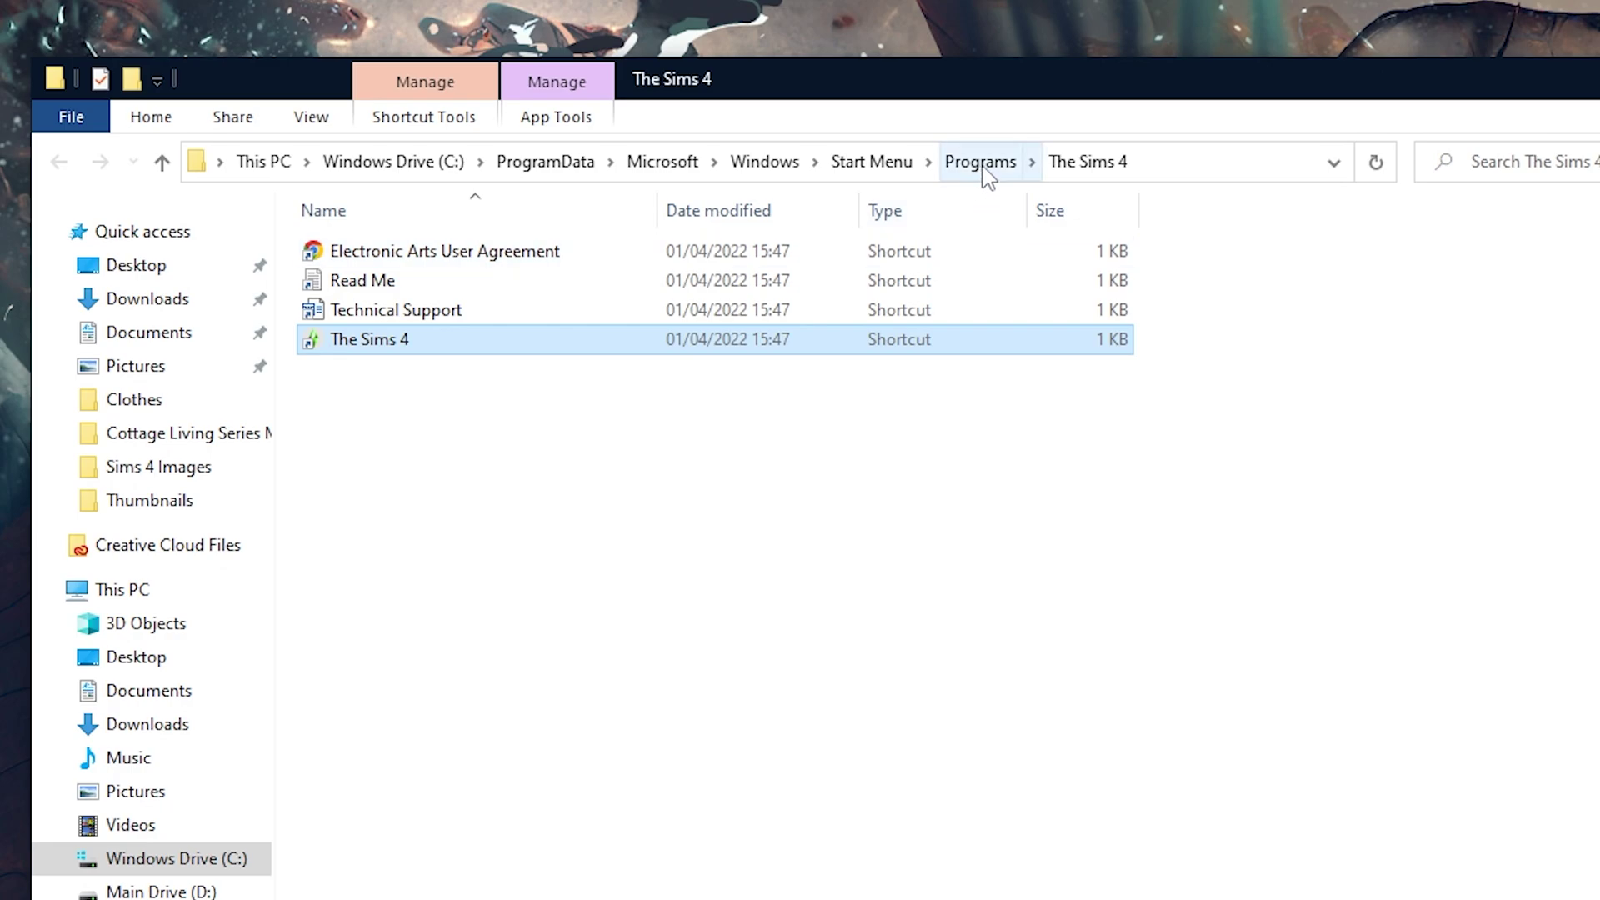
pyautogui.rightClick(406, 354)
# Open the shortcut's target folder and copy its path D:\Origin Games\The Sims 4\Game\Bin.
pyautogui.rightClick(344, 340)
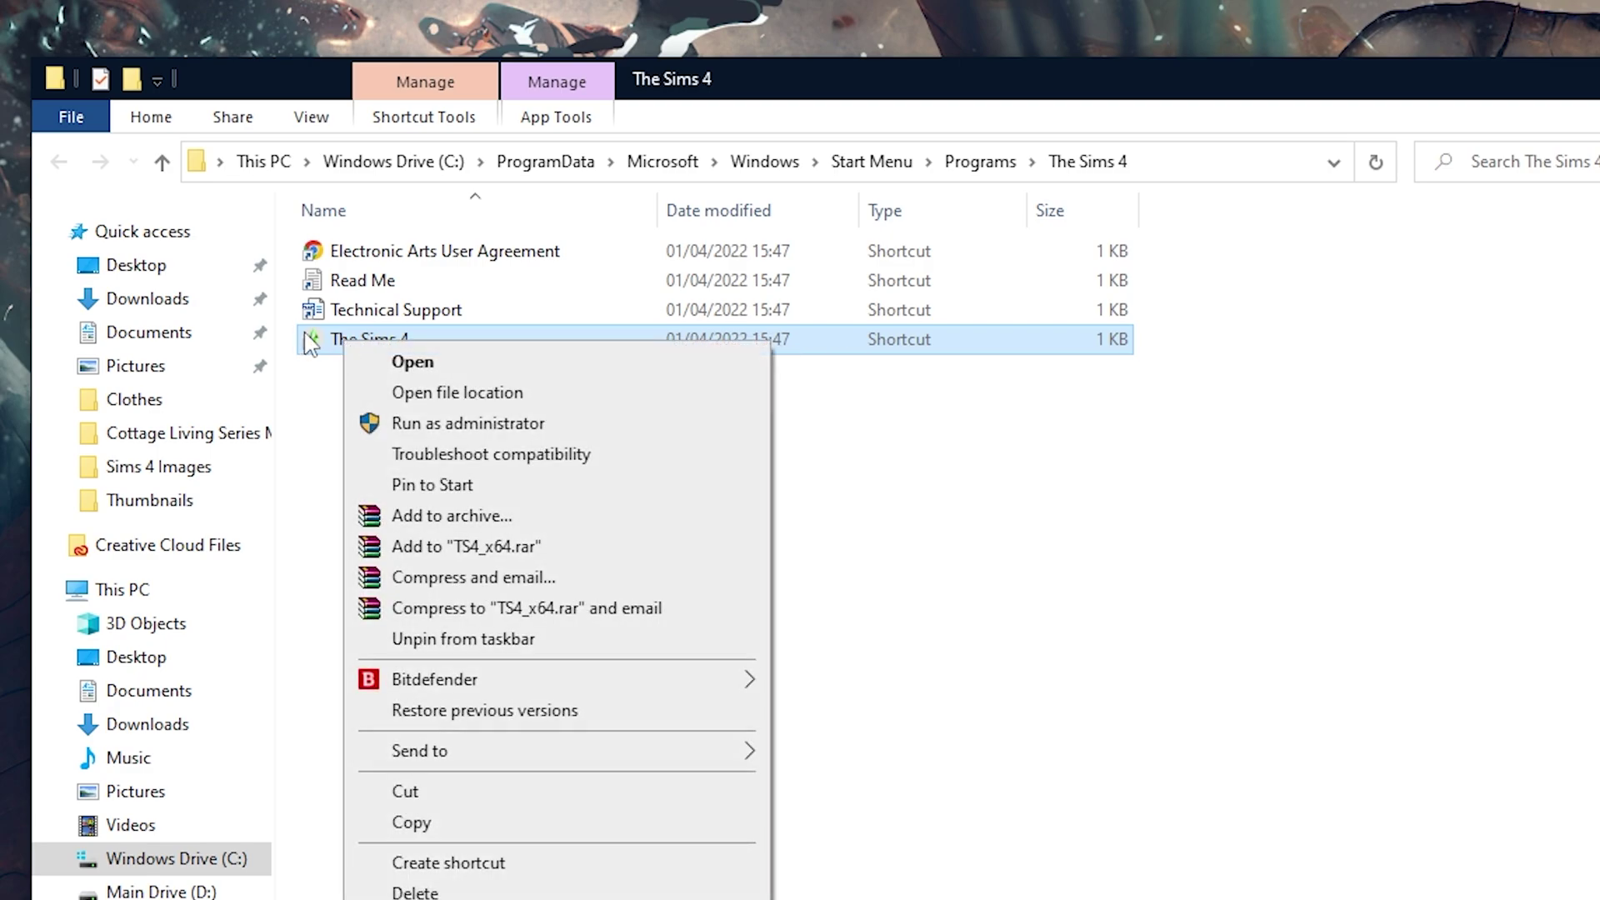
pyautogui.click(439, 394)
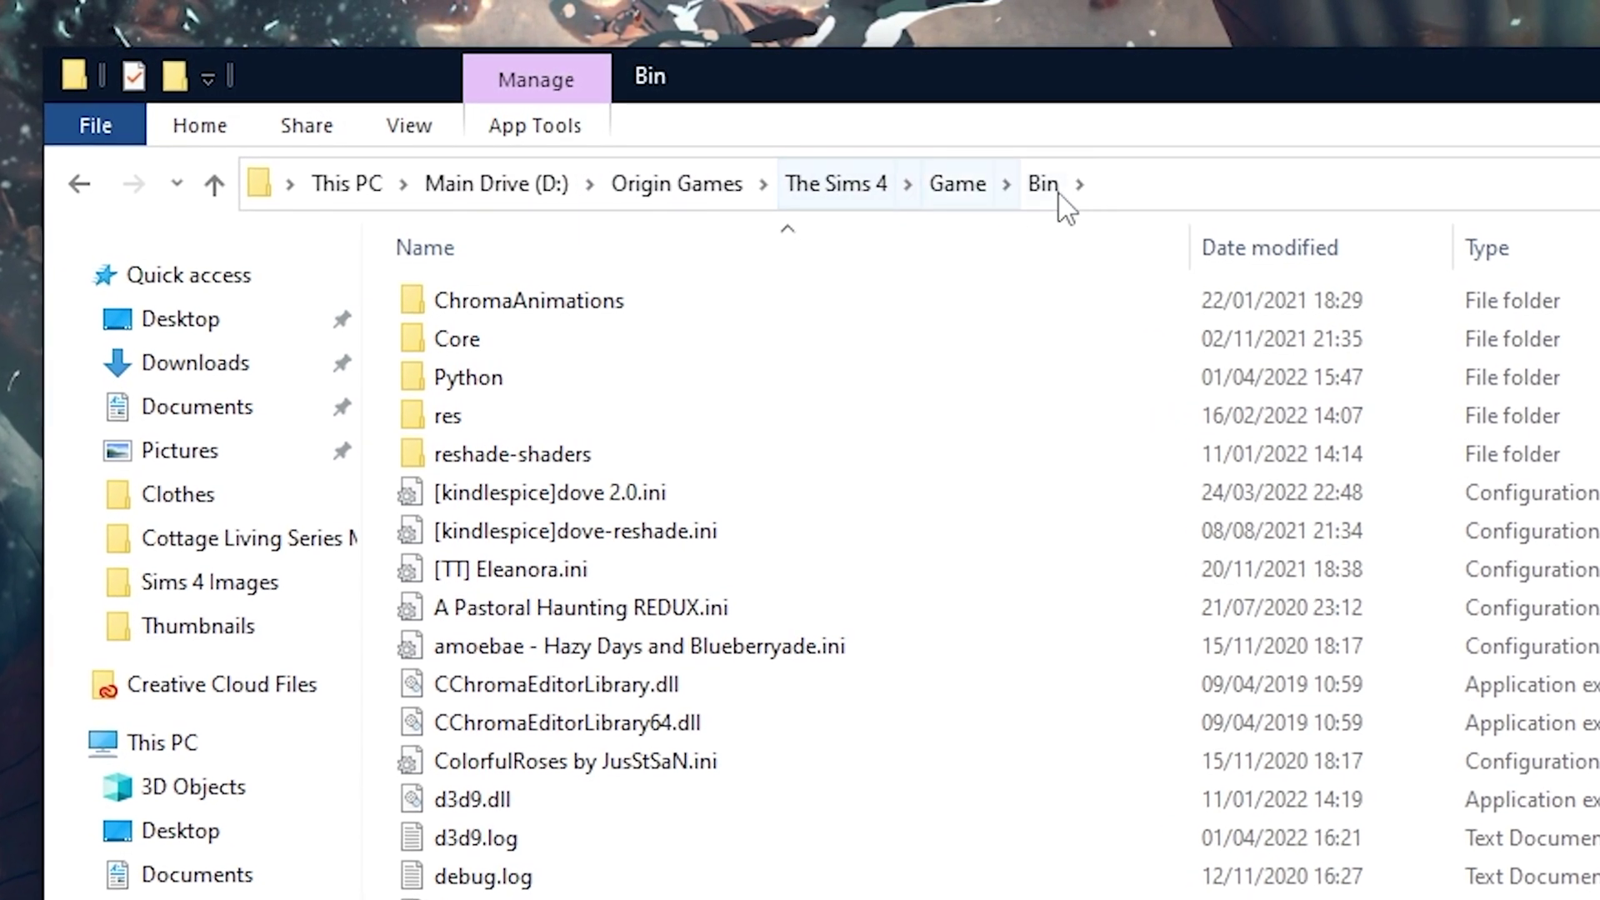
pyautogui.click(1141, 193)
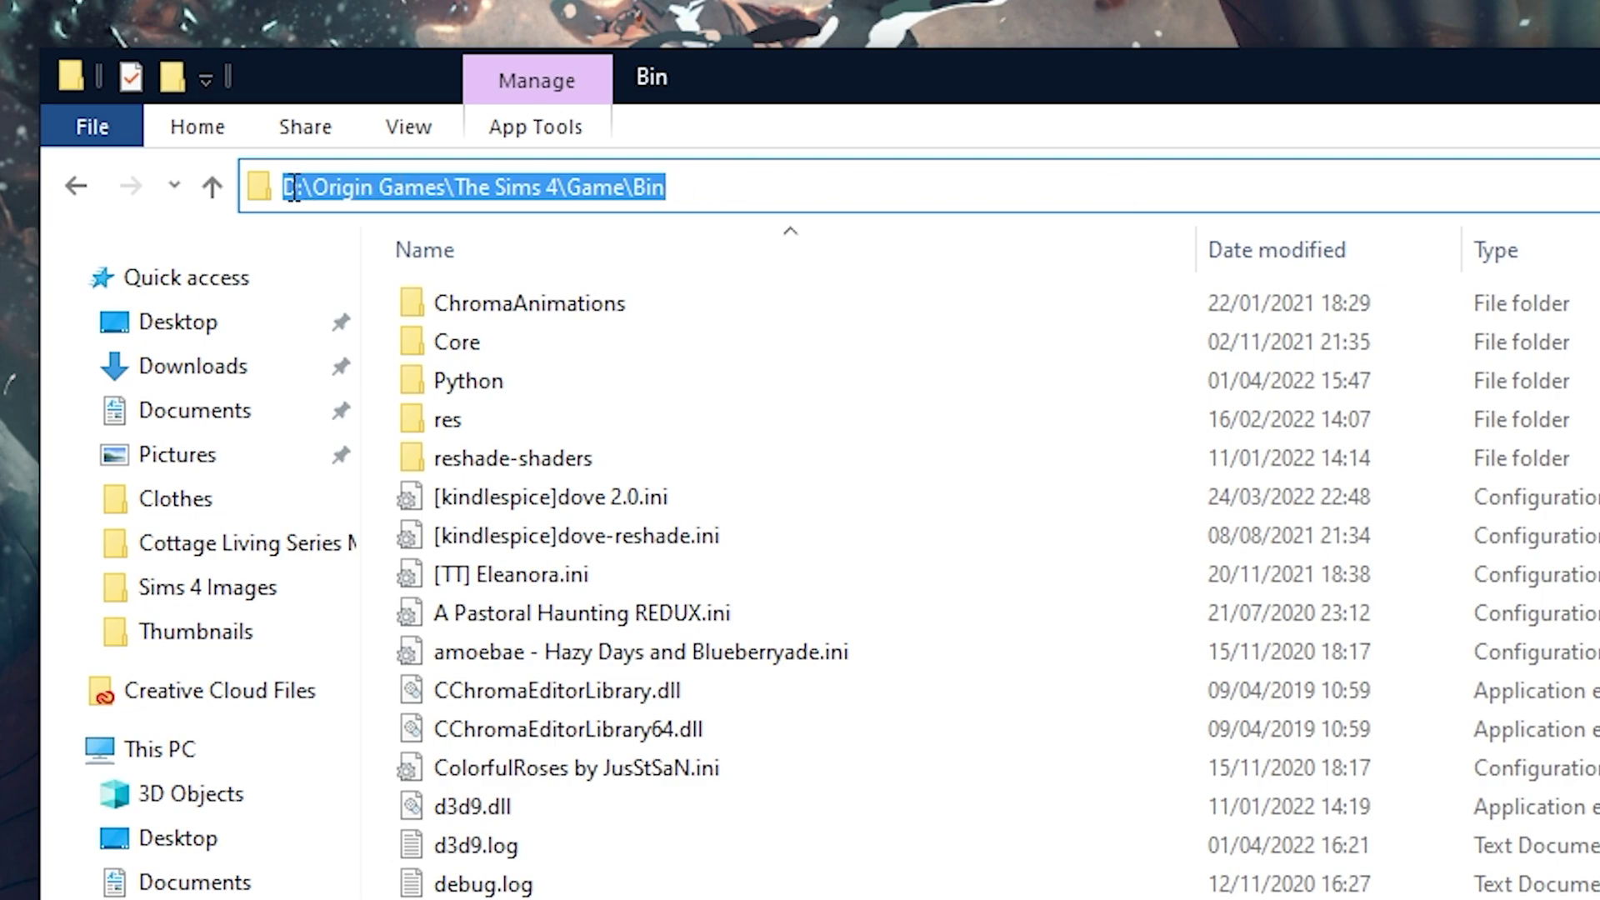
pyautogui.rightClick(631, 187)
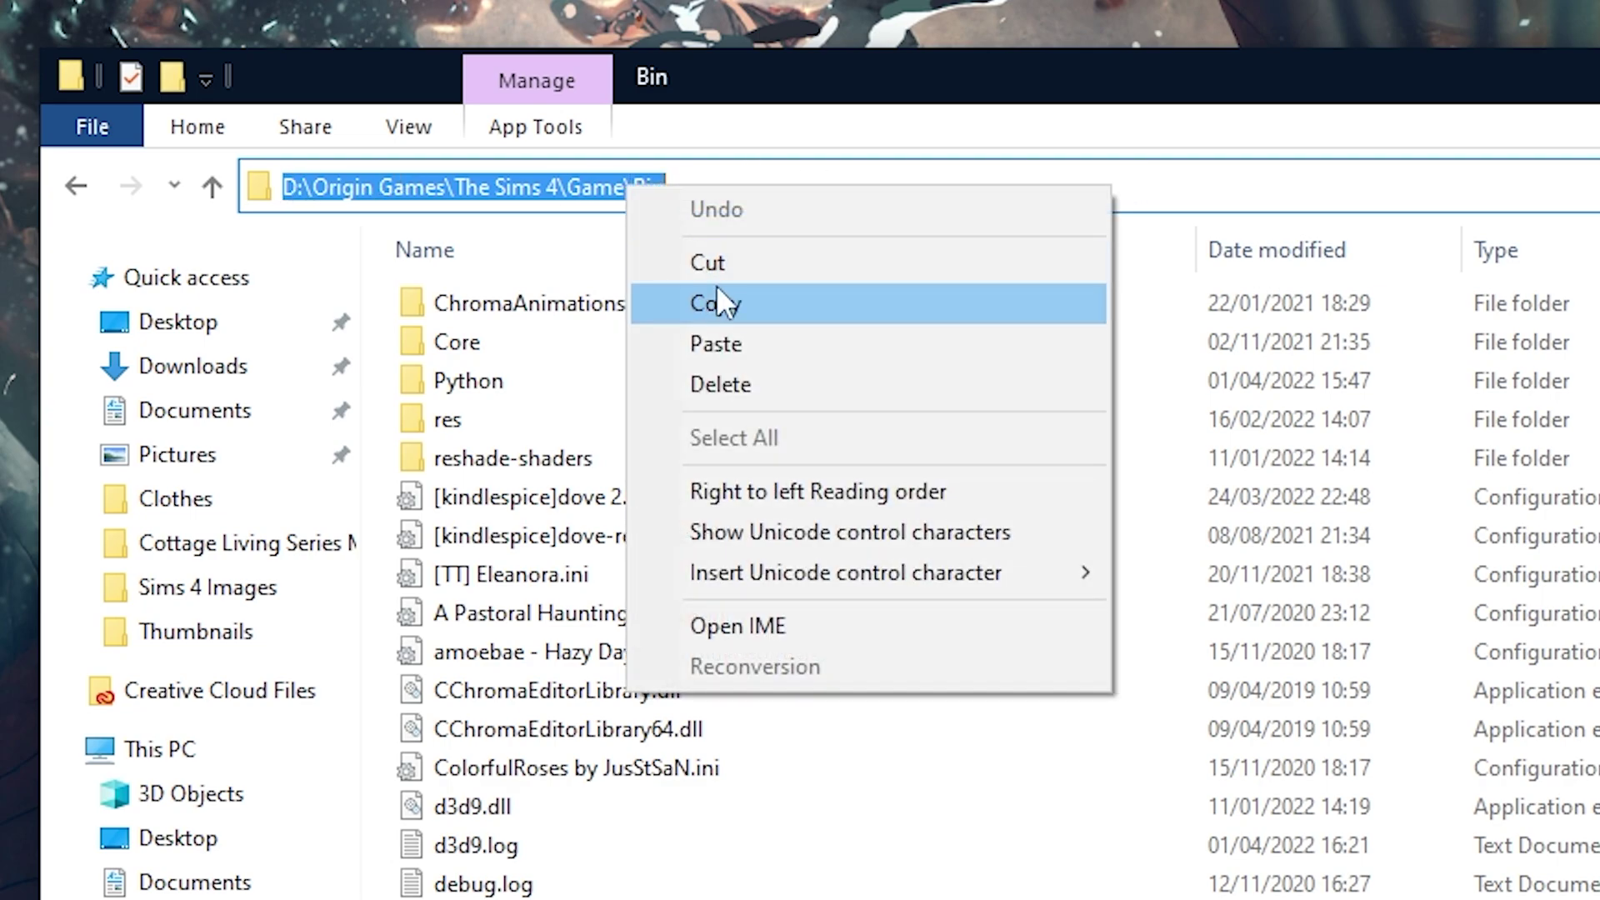
pyautogui.click(747, 302)
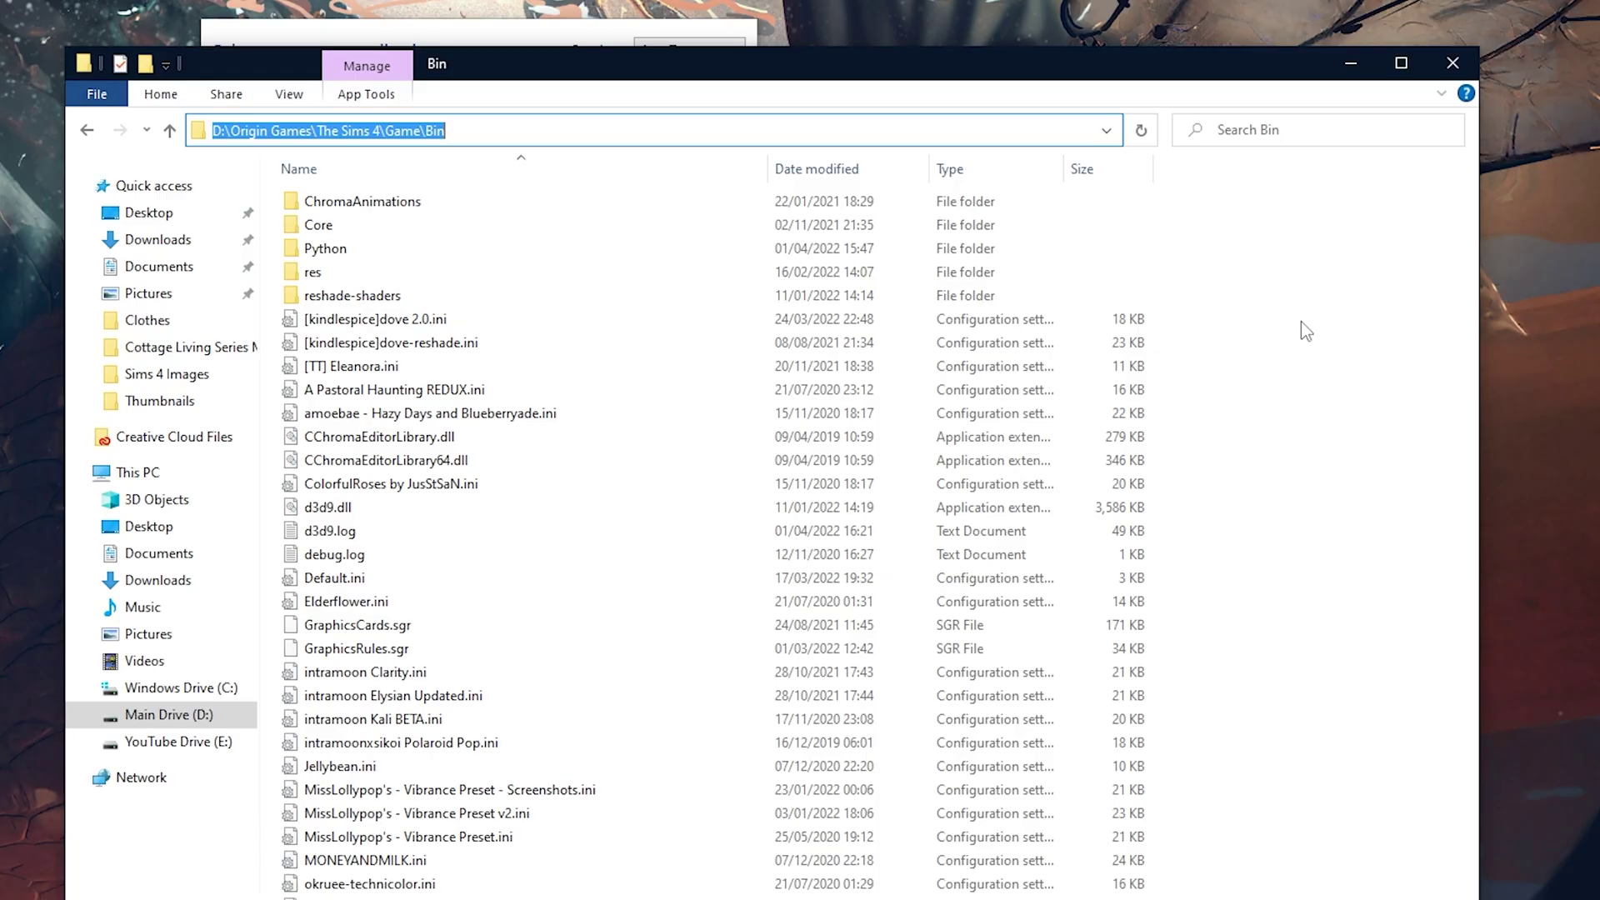